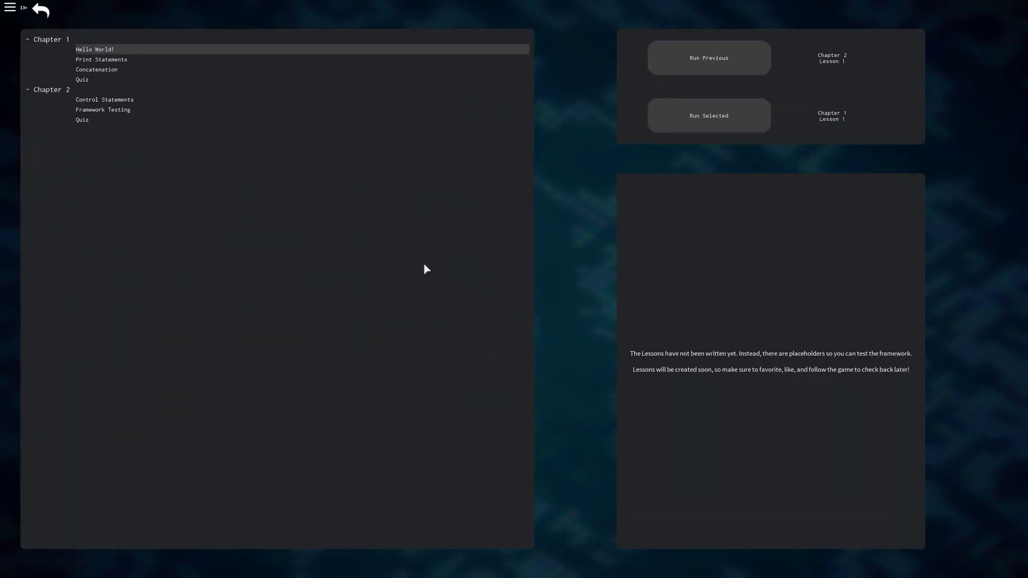
Select the Hello World! lesson and run it to open its instructions and empty editor.
{"action": "left_click", "coordinate": [125, 51]}
{"action": "left_click", "coordinate": [706, 120]}
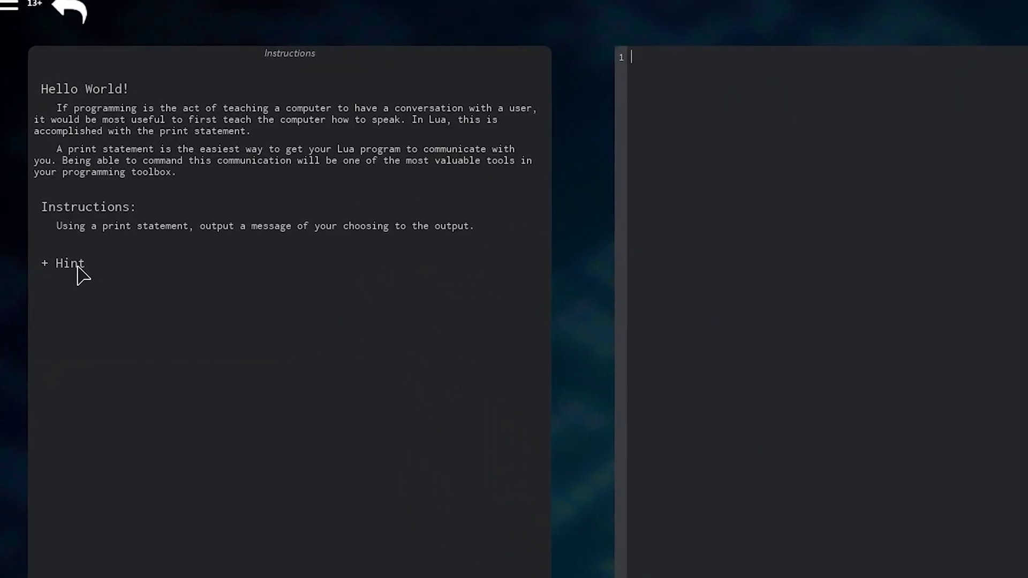
Reveal the hint and enter the malformed line print (I'm going to get this wrong).
{"action": "left_click", "coordinate": [81, 281]}
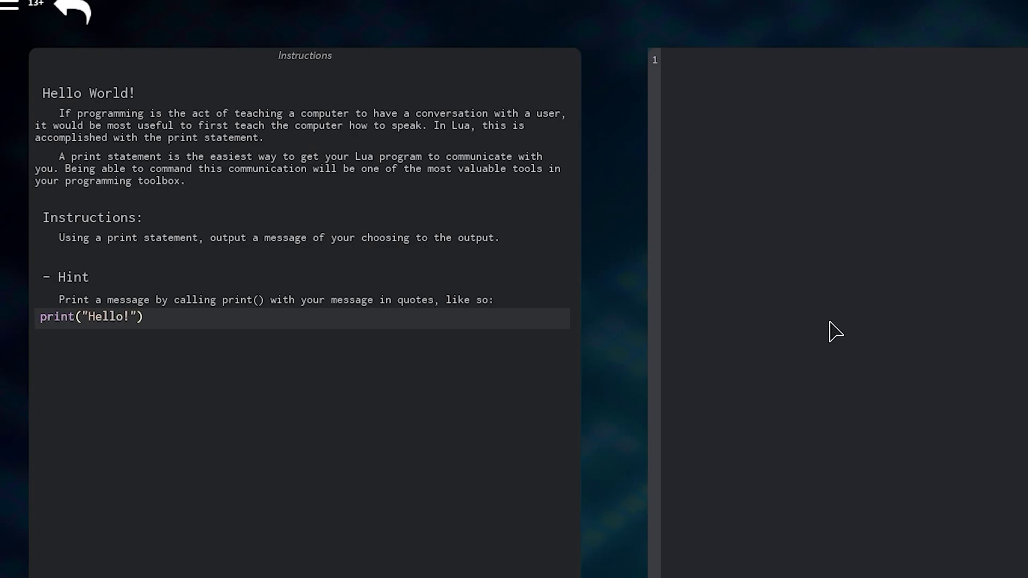
{"action": "left_click", "coordinate": [957, 319]}
{"action": "type", "text": "print (I'm going to get this"}
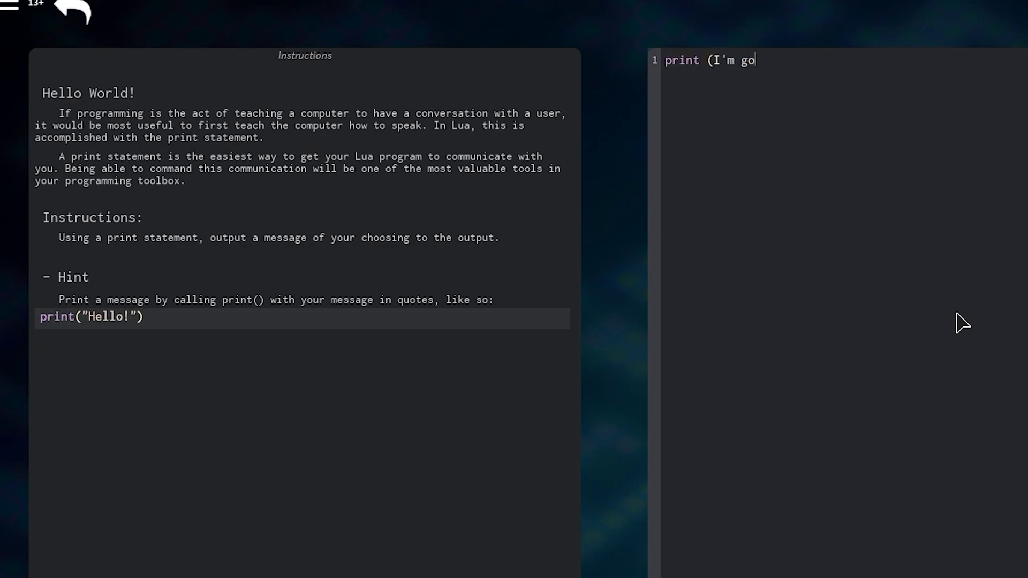
{"action": "type", "text": " wrong)"}
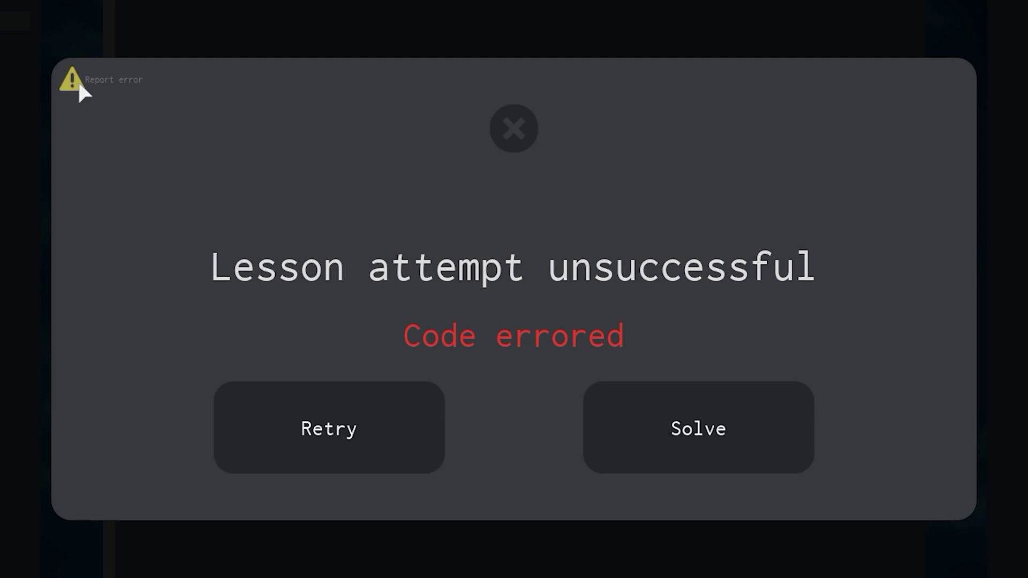
Cancel the error report, auto-solve with print("Hello there!"), and advance to Print Statements.
{"action": "left_click", "coordinate": [75, 81]}
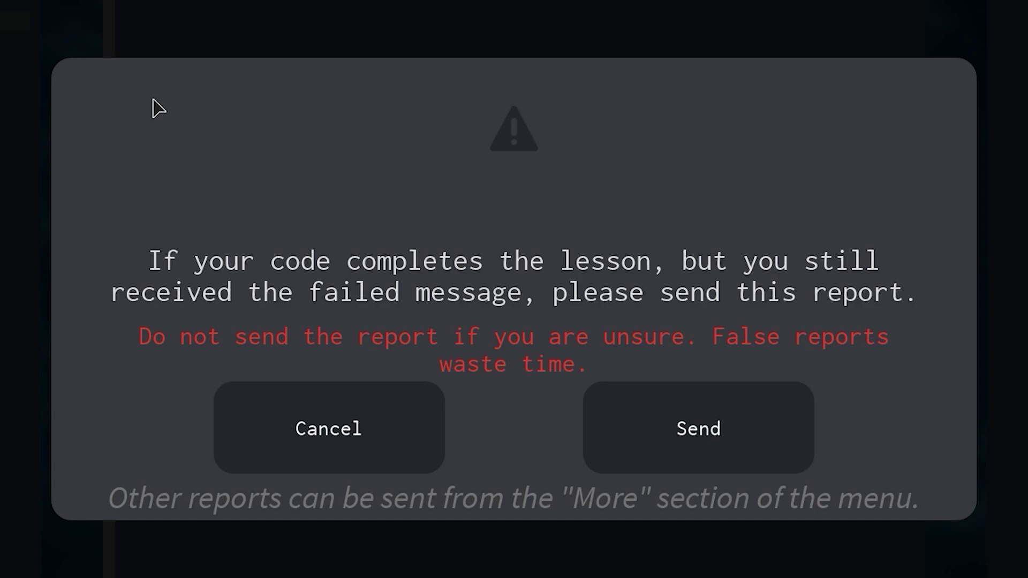
{"action": "left_click", "coordinate": [308, 418]}
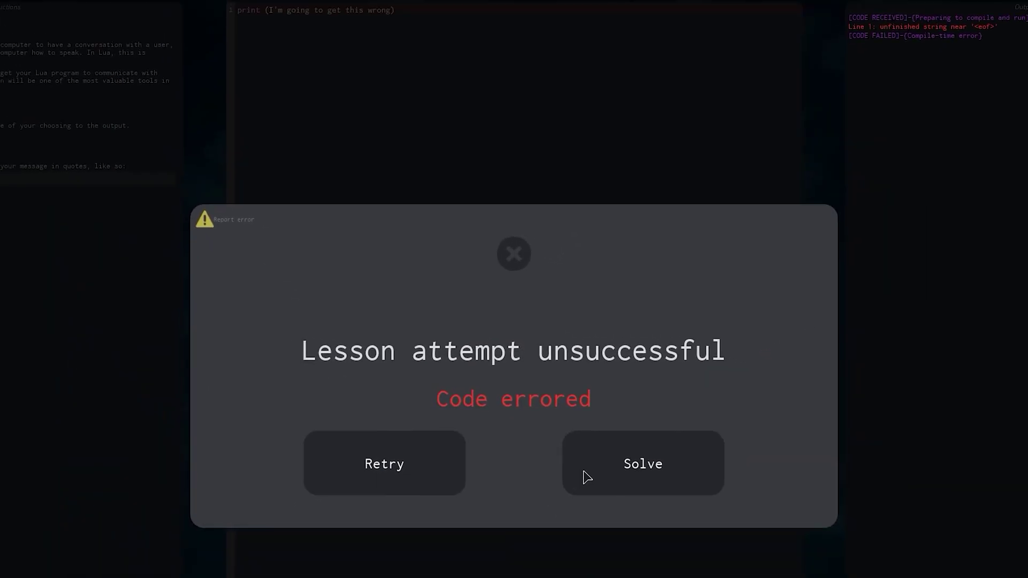
{"action": "left_click", "coordinate": [633, 465]}
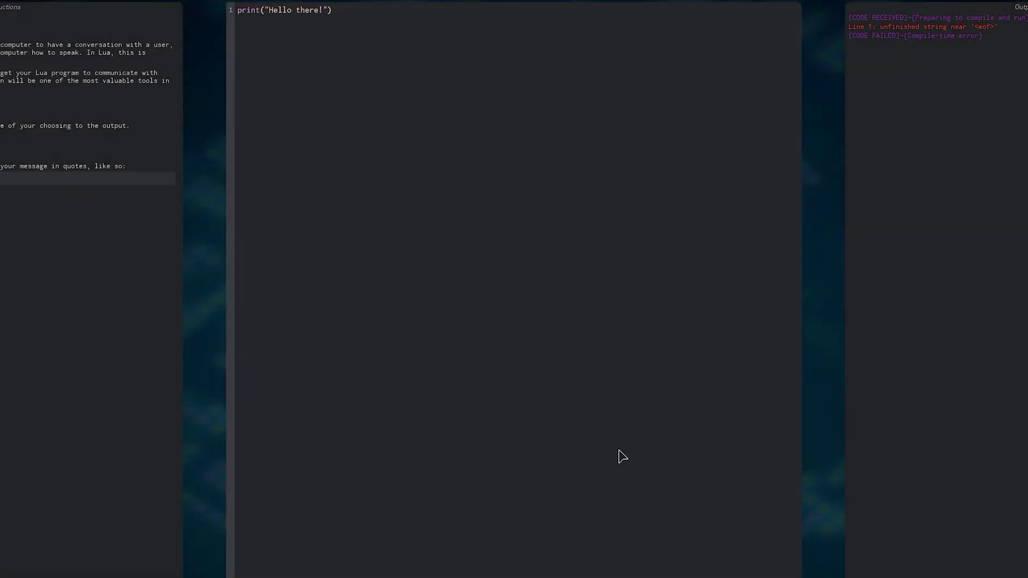
{"action": "left_click", "coordinate": [351, 16]}
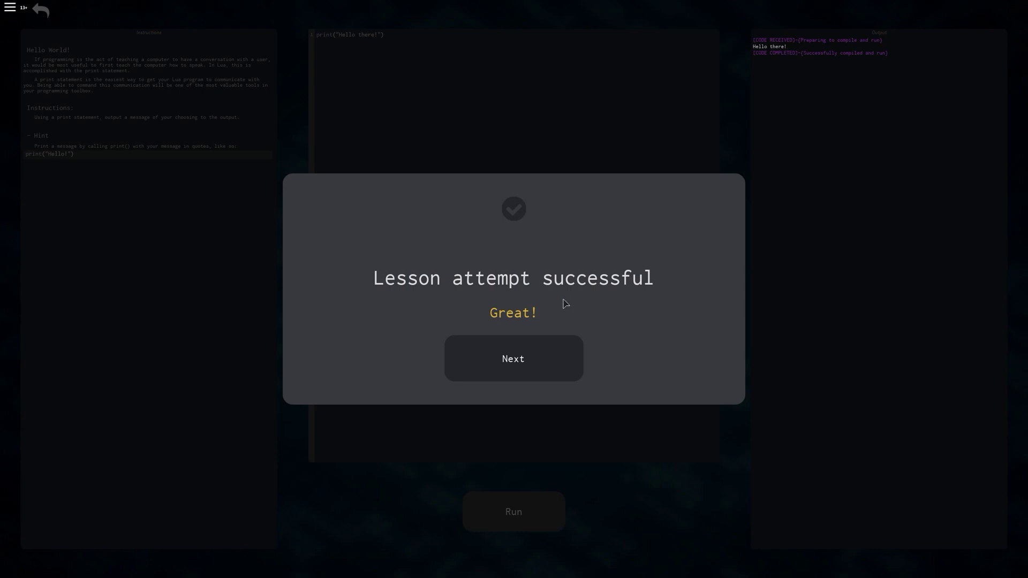
{"action": "left_click", "coordinate": [520, 364]}
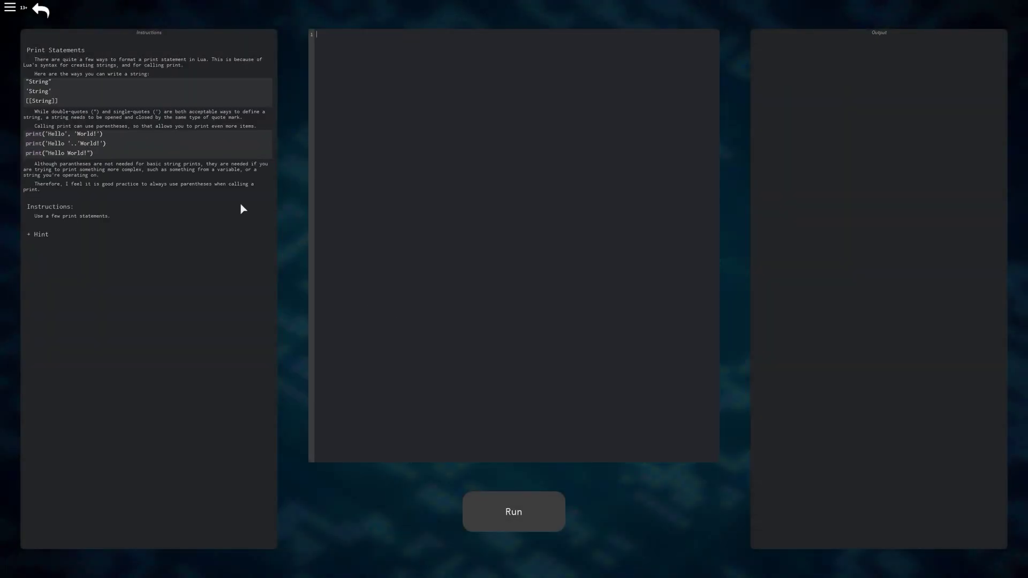
Go back to the lesson list and start the Chapter 1 Quiz.
{"action": "left_click", "coordinate": [48, 15]}
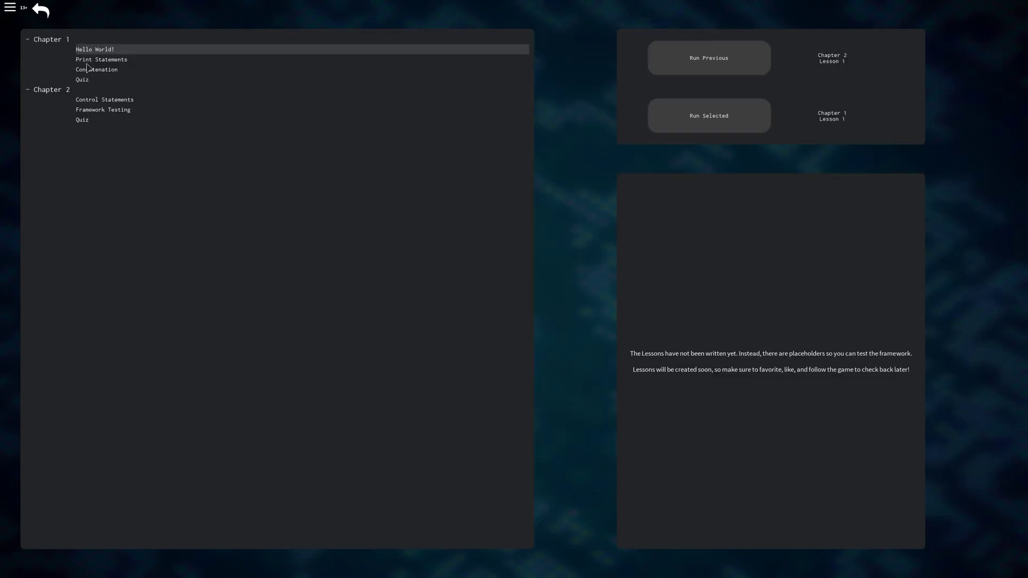
{"action": "left_click", "coordinate": [96, 81]}
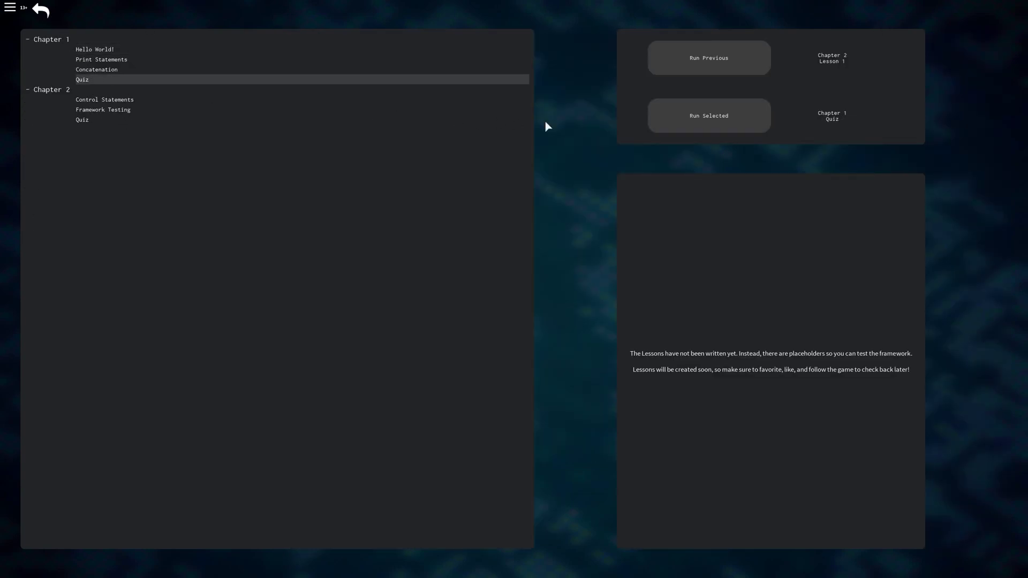
{"action": "left_click", "coordinate": [691, 123]}
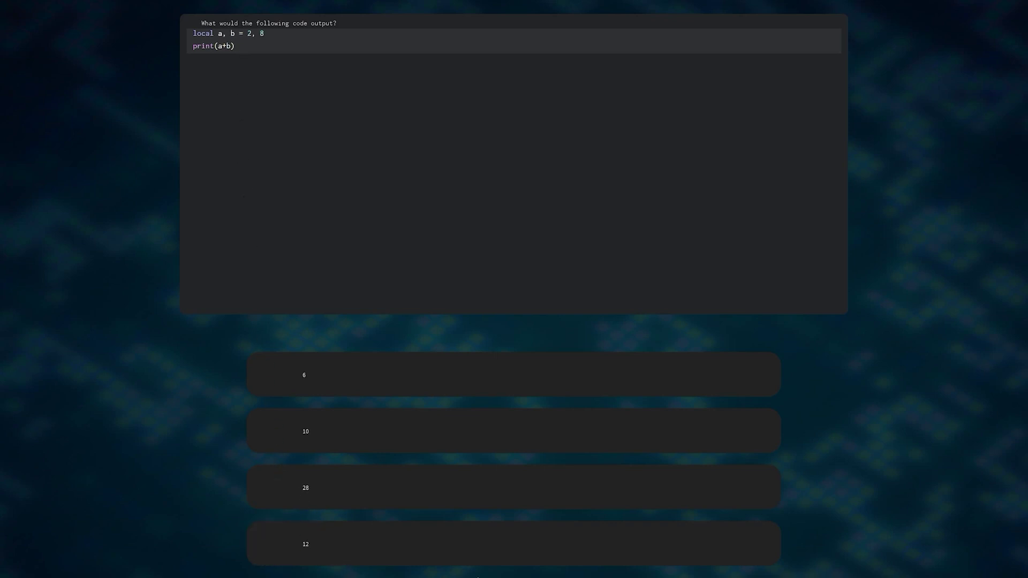
Answer 10 and Hello World!, finish with 3/3, and continue to Control Statements.
{"action": "left_click", "coordinate": [348, 448]}
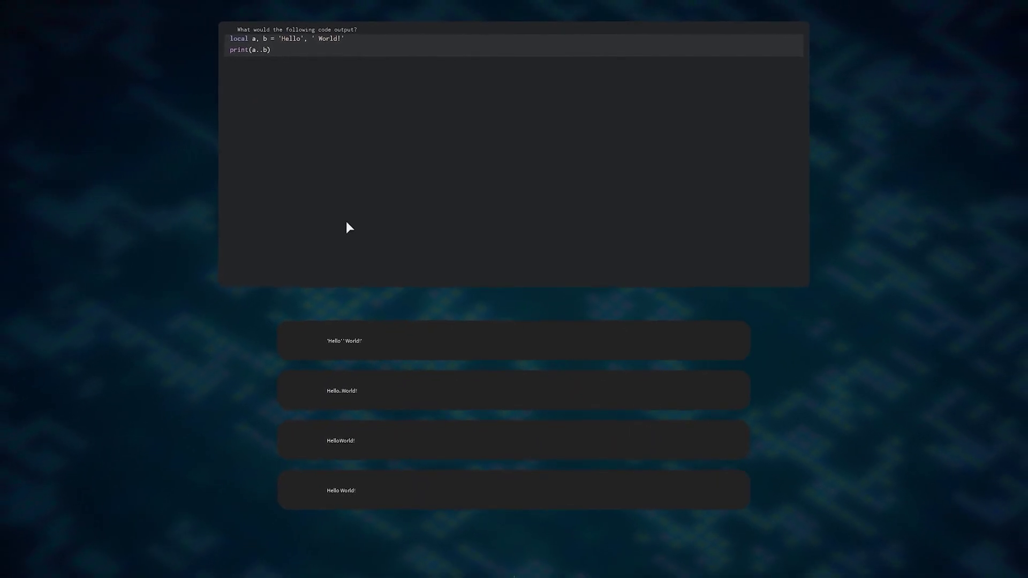
{"action": "left_click", "coordinate": [361, 497]}
{"action": "left_click", "coordinate": [520, 519]}
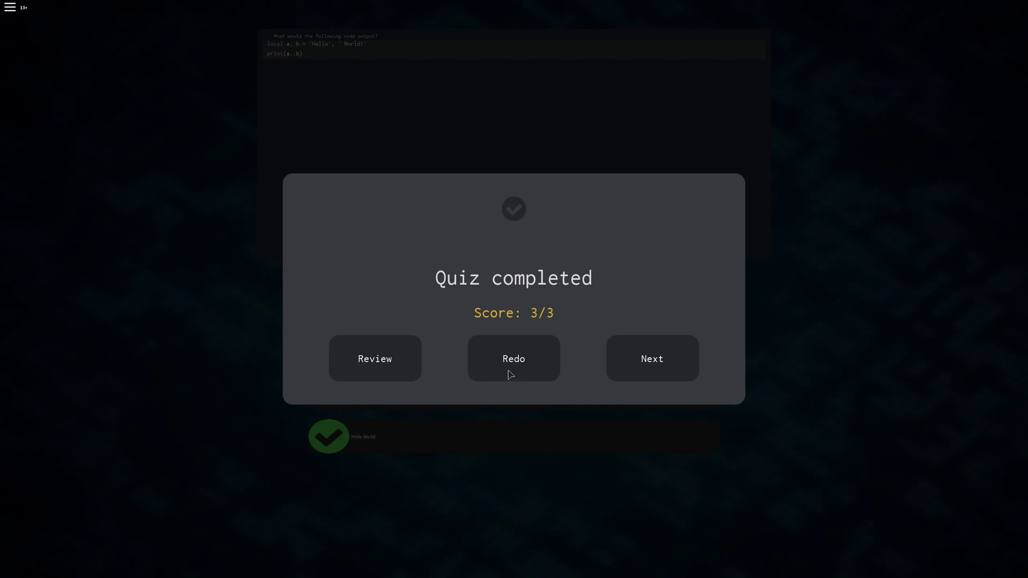
{"action": "left_click", "coordinate": [657, 363]}
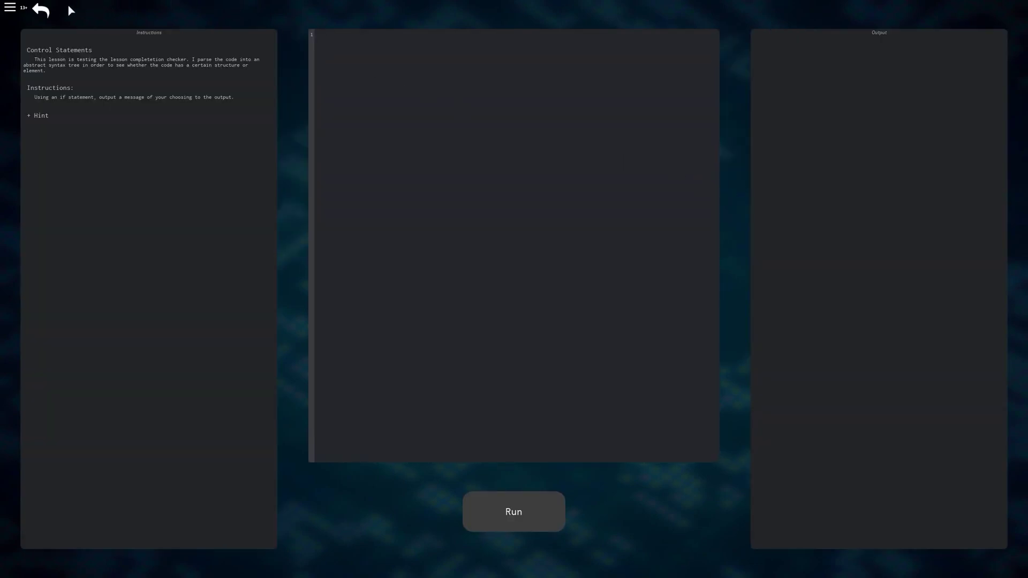
Leave the lessons for the sandbox and run the sentence generator script.
{"action": "left_click", "coordinate": [40, 14]}
{"action": "left_click", "coordinate": [39, 15]}
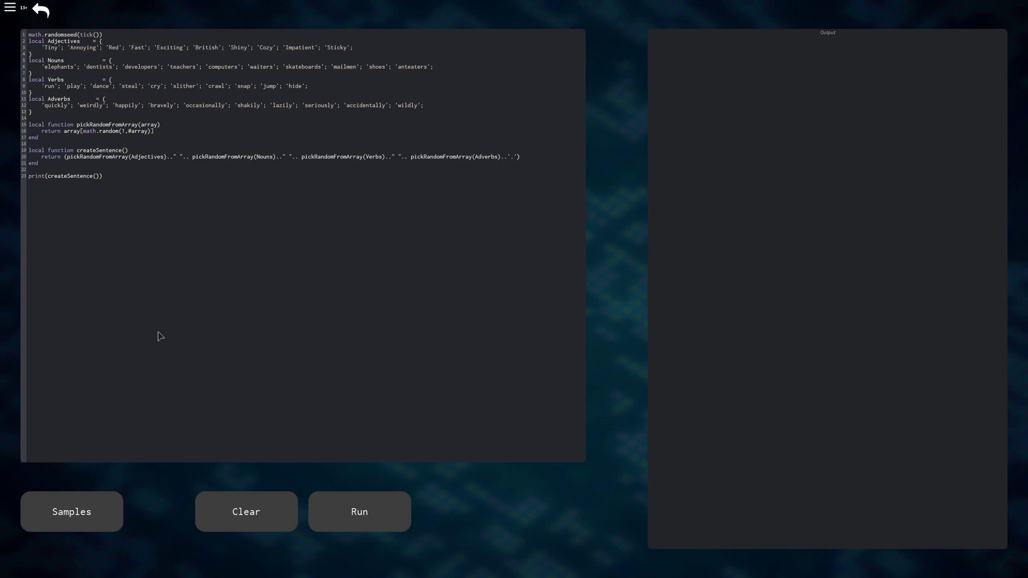
{"action": "left_click", "coordinate": [361, 524]}
Load the Prime Numbers sample script and run it.
{"action": "left_click", "coordinate": [77, 517]}
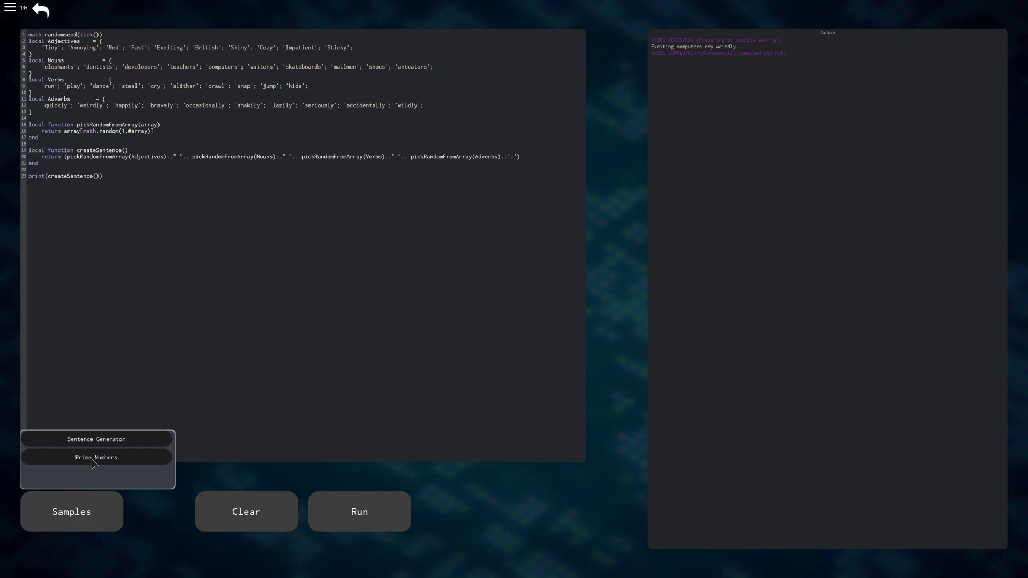
{"action": "left_click", "coordinate": [90, 466]}
{"action": "left_click", "coordinate": [355, 518]}
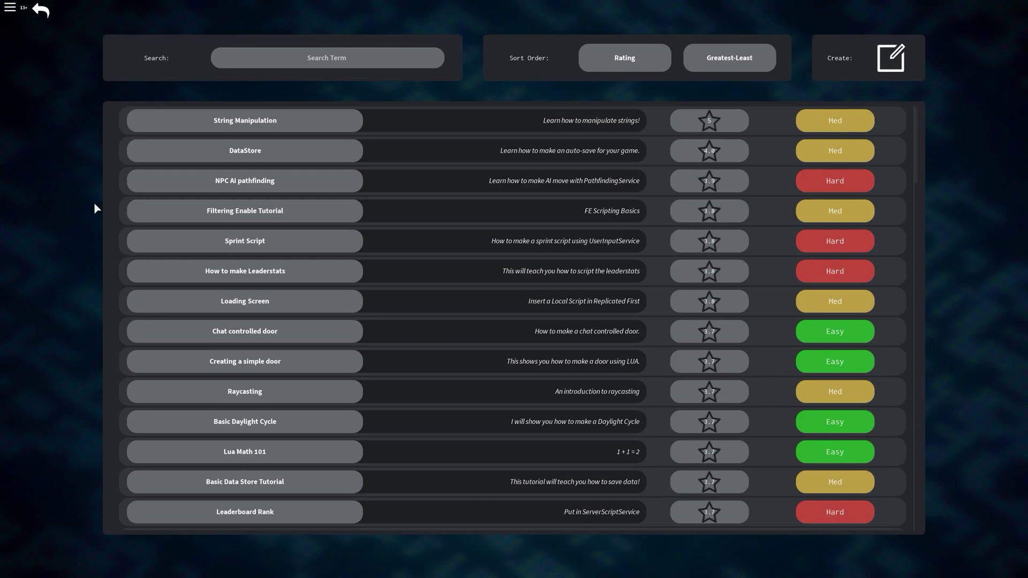
Search the tutorials for 'tutorial' and open Tutorial Creation.
{"action": "left_click", "coordinate": [333, 61]}
{"action": "type", "text": "tutorial"}
{"action": "key", "text": "Return"}
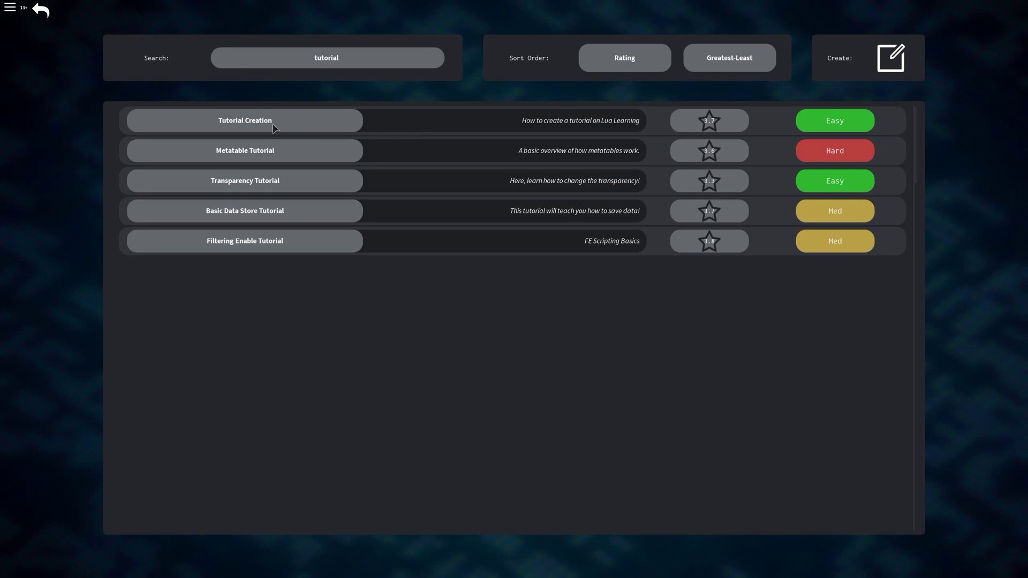
{"action": "left_click", "coordinate": [244, 127]}
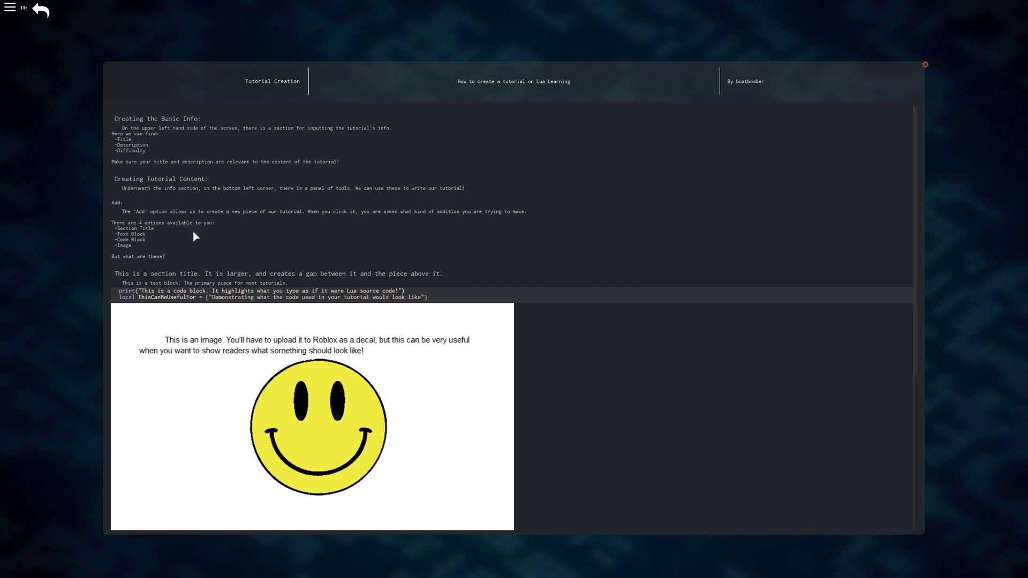
Read down to the rating area and submit a five-star rating.
{"action": "scroll", "coordinate": [383, 277], "scroll_direction": "down", "scroll_amount": 2}
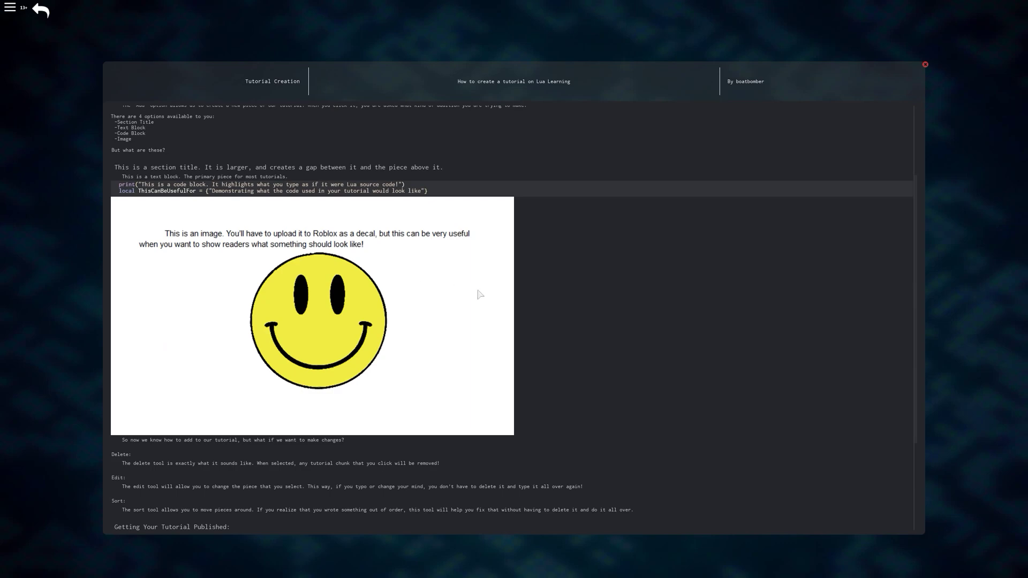
{"action": "scroll", "coordinate": [482, 294], "scroll_direction": "down", "scroll_amount": 2}
{"action": "scroll", "coordinate": [483, 295], "scroll_direction": "down", "scroll_amount": 1}
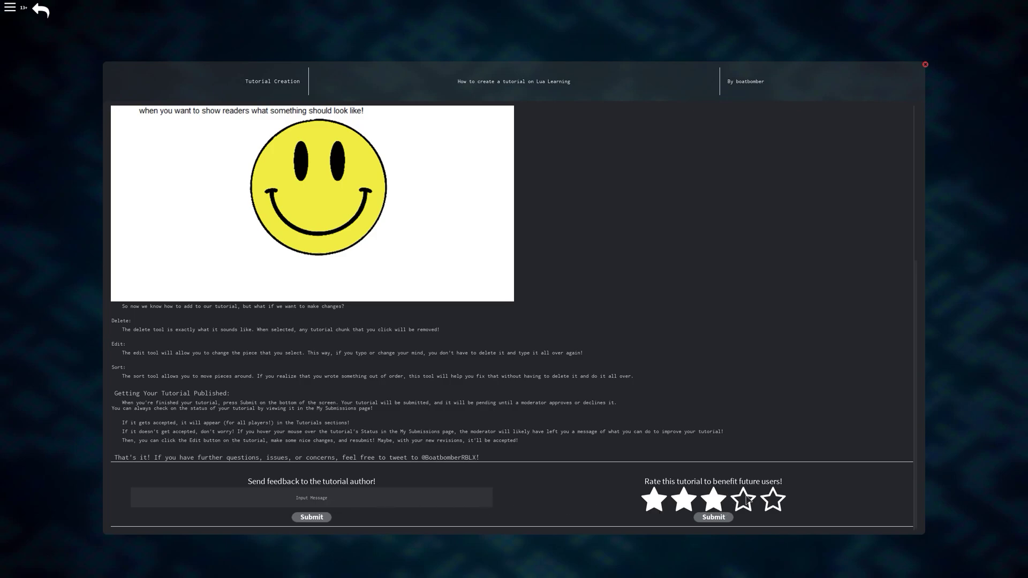
{"action": "left_click", "coordinate": [777, 501]}
{"action": "left_click", "coordinate": [718, 520]}
Close the tutorial, clear the search, and sort by Difficulty from least to greatest.
{"action": "left_click", "coordinate": [926, 65]}
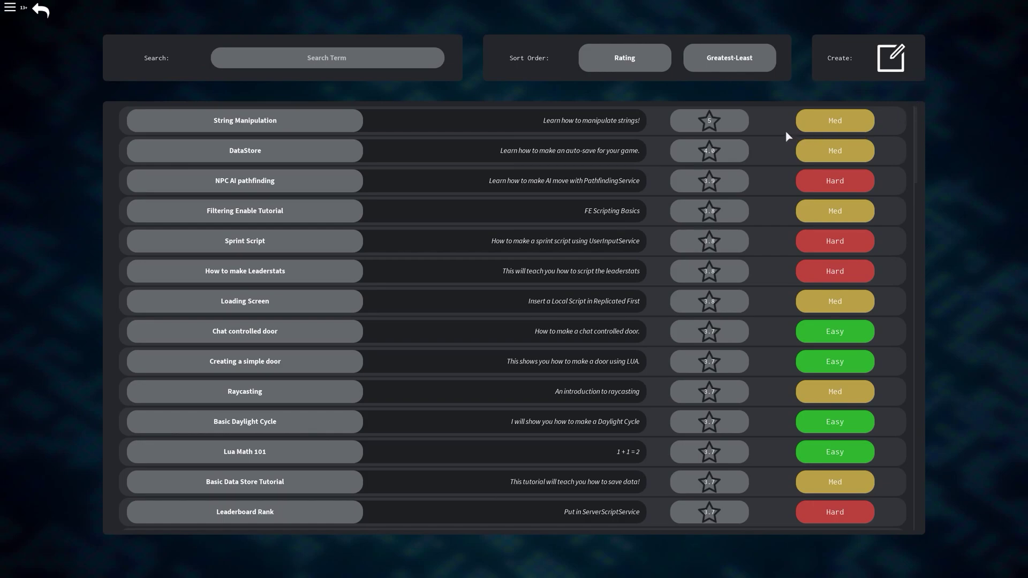
{"action": "left_click", "coordinate": [378, 65]}
{"action": "type", "text": "tutorial"}
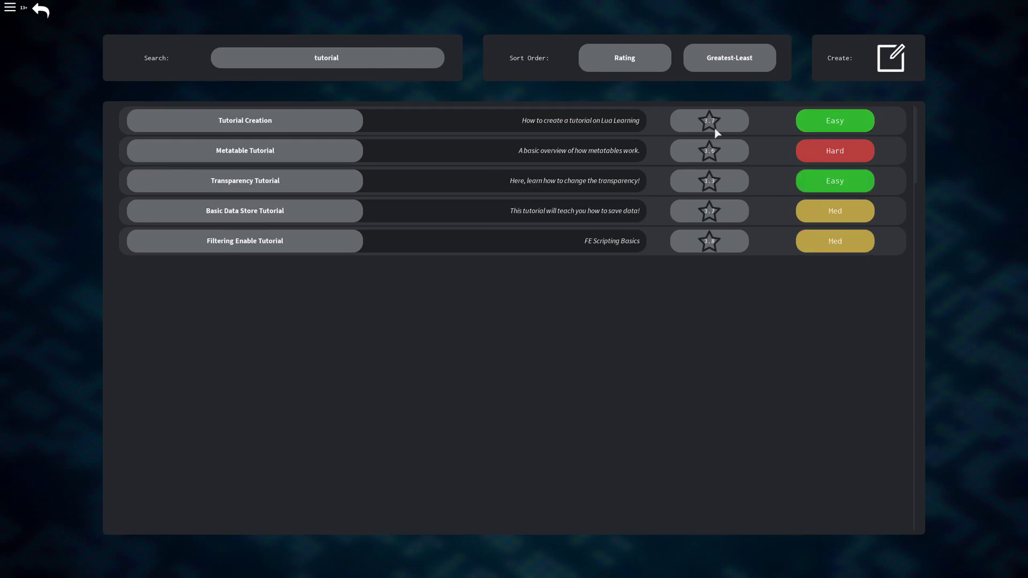
{"action": "left_click", "coordinate": [382, 67]}
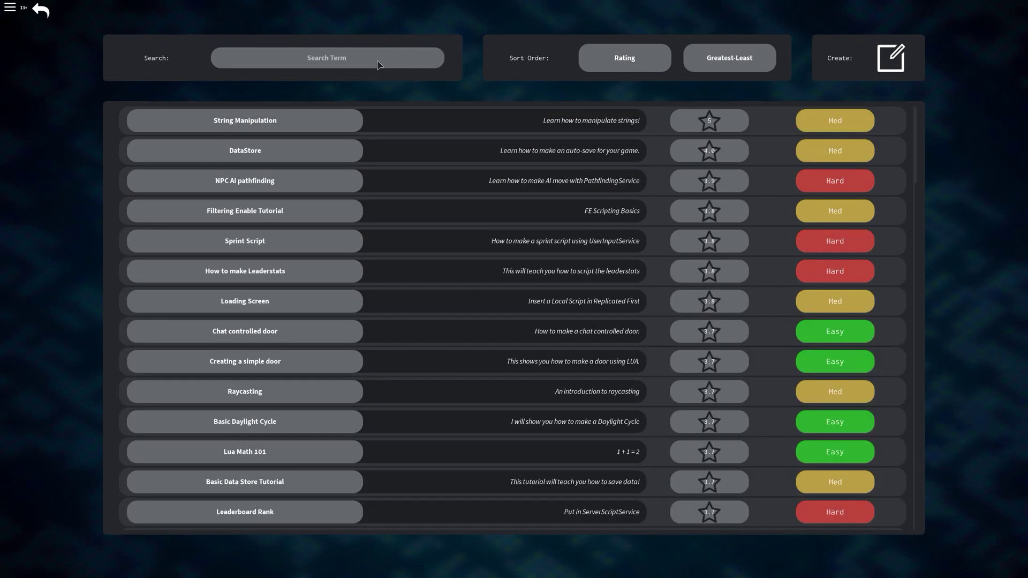
{"action": "left_click", "coordinate": [614, 61]}
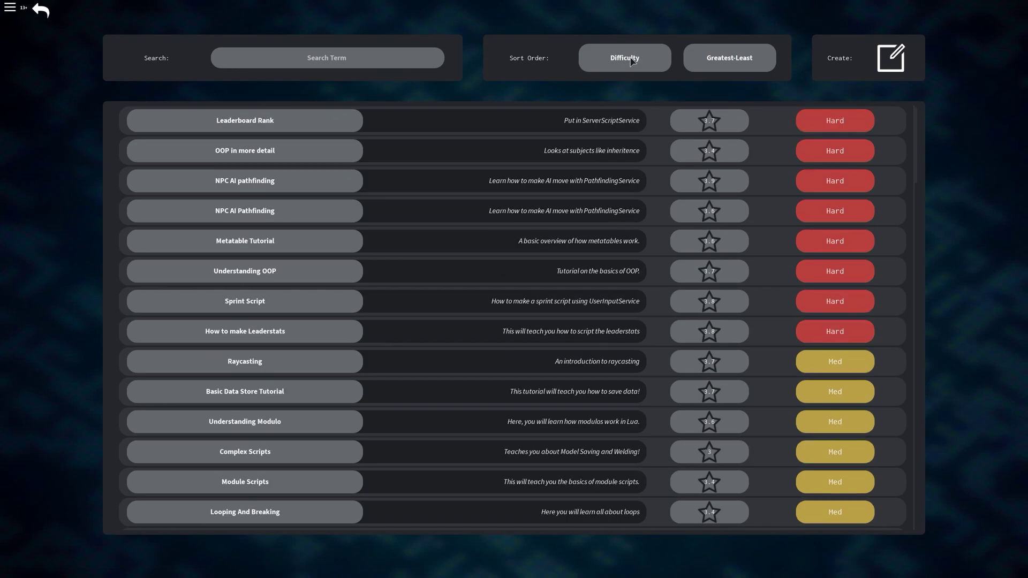
{"action": "left_click", "coordinate": [741, 64]}
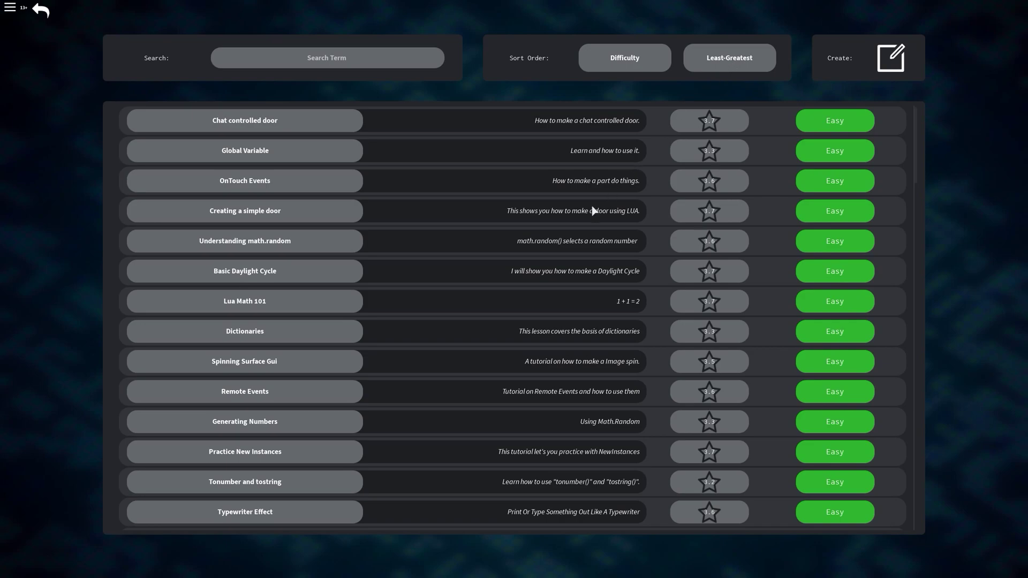
Open the Spinning Surface Gui tutorial and scroll through it.
{"action": "left_click", "coordinate": [290, 369]}
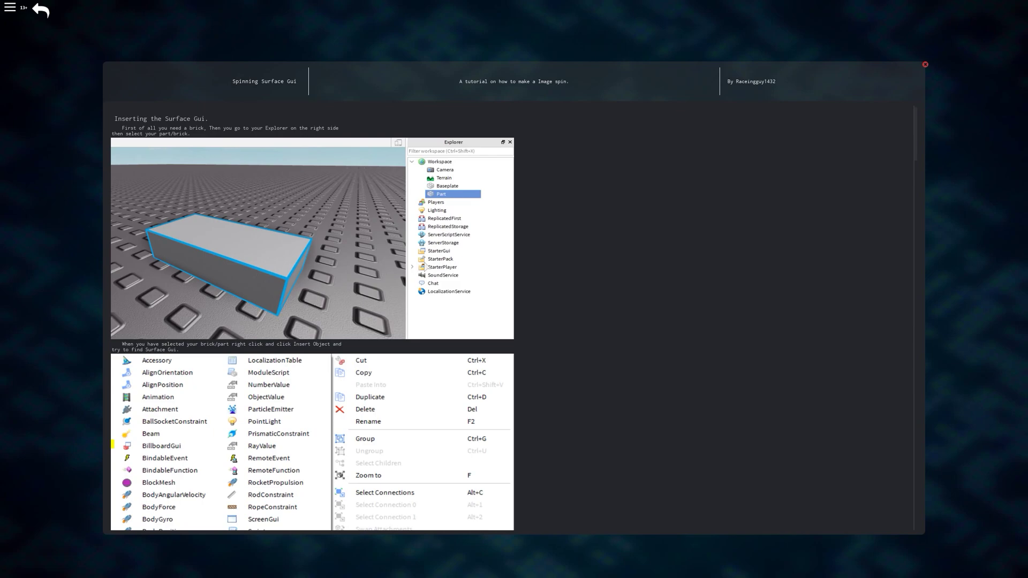
{"action": "scroll", "coordinate": [427, 267], "scroll_direction": "down", "scroll_amount": 15}
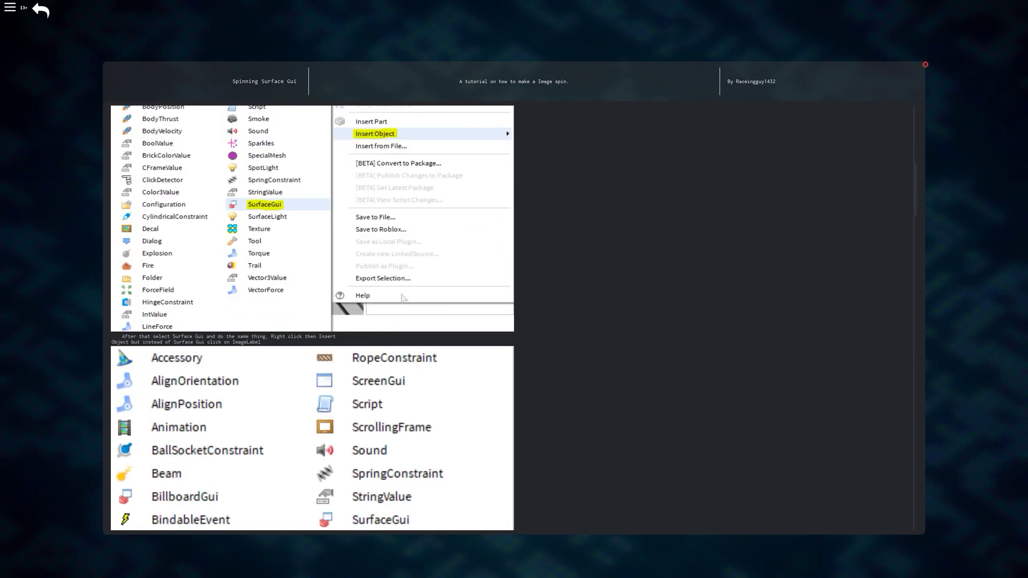
{"action": "scroll", "coordinate": [402, 299], "scroll_direction": "down", "scroll_amount": 20}
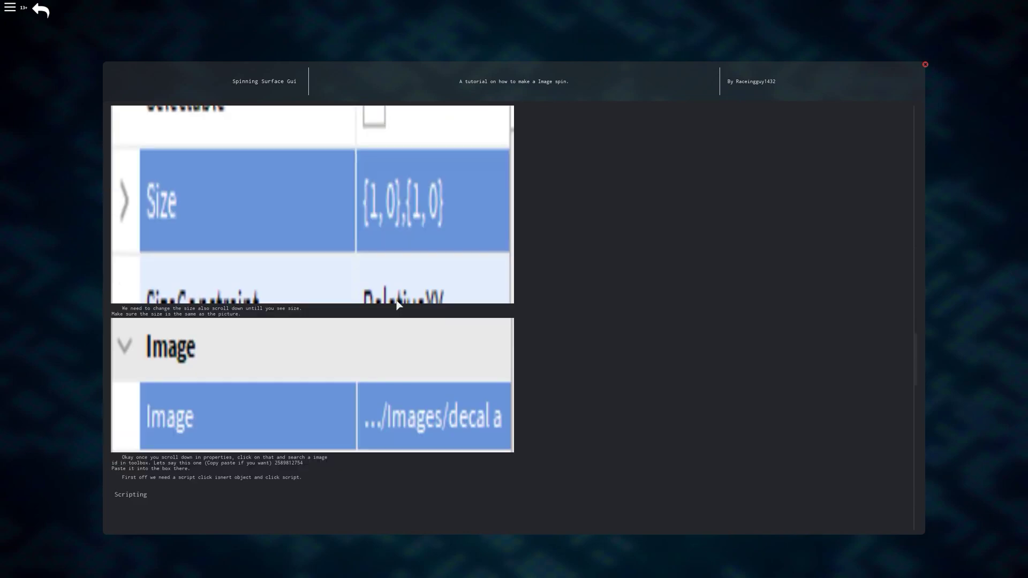
{"action": "scroll", "coordinate": [397, 301], "scroll_direction": "down", "scroll_amount": 8}
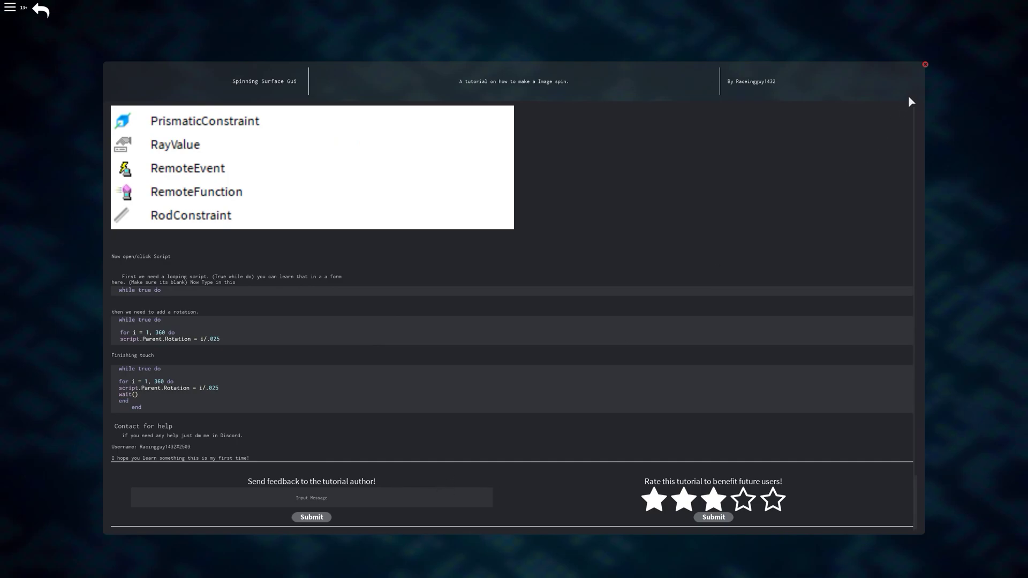
Return to the list and open the Loading Screen tutorial.
{"action": "left_click", "coordinate": [926, 65]}
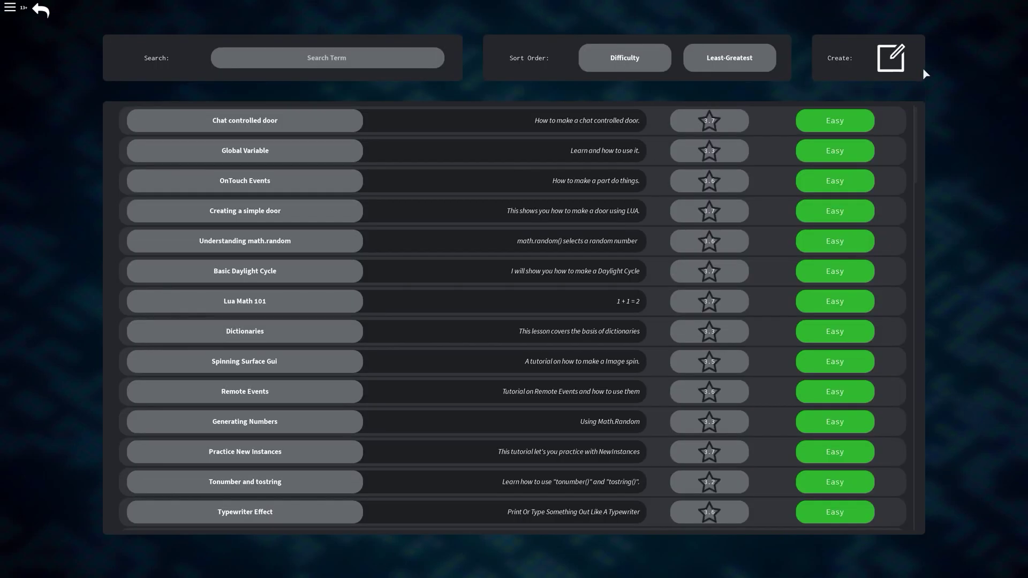
{"action": "scroll", "coordinate": [404, 307], "scroll_direction": "down", "scroll_amount": 15}
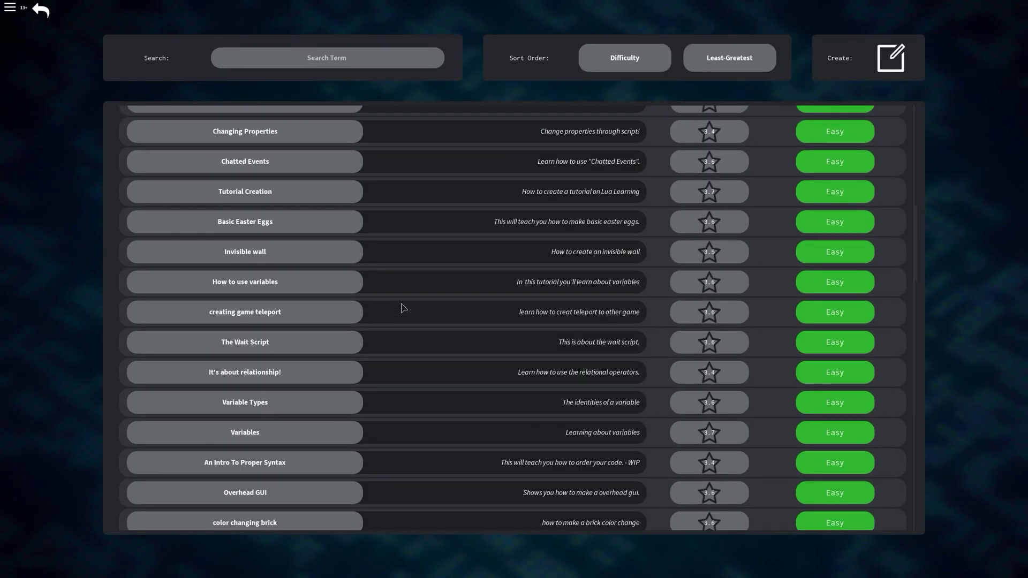
{"action": "scroll", "coordinate": [401, 308], "scroll_direction": "down", "scroll_amount": 10}
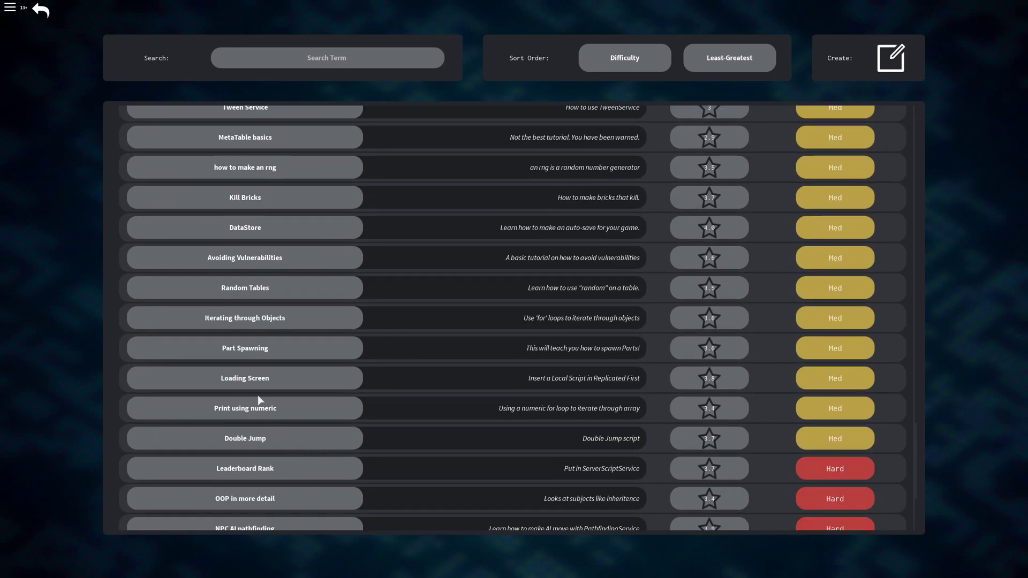
{"action": "left_click", "coordinate": [245, 380]}
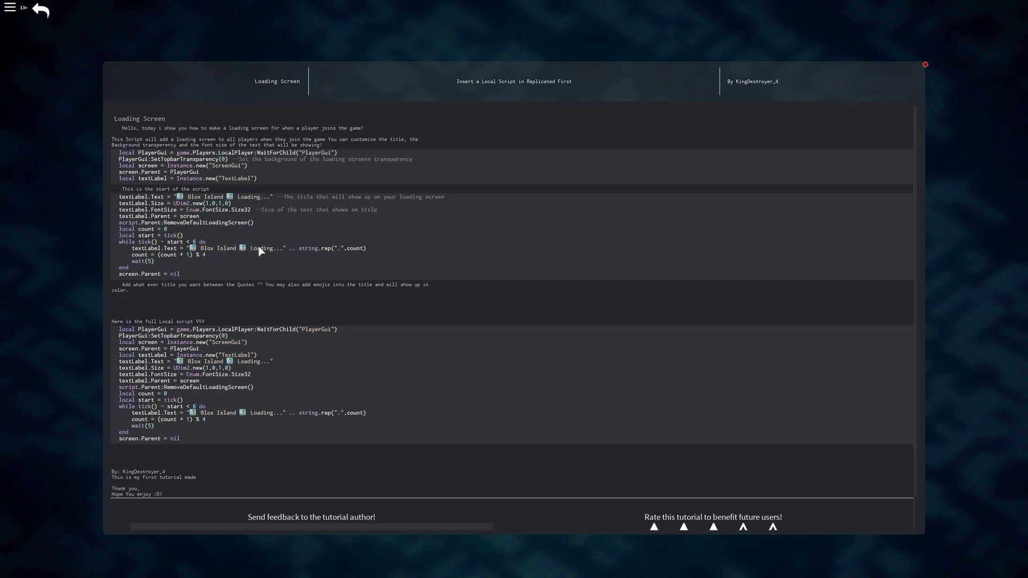
Close the Loading Screen tutorial and open NPC AI pathfinding.
{"action": "scroll", "coordinate": [342, 316], "scroll_direction": "down", "scroll_amount": 1}
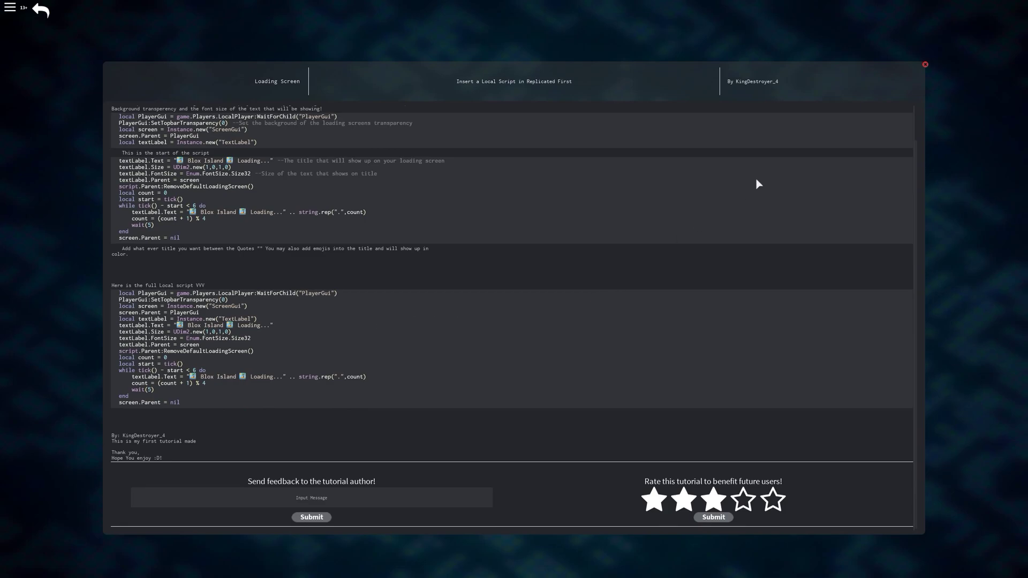
{"action": "left_click", "coordinate": [925, 64]}
{"action": "scroll", "coordinate": [448, 310], "scroll_direction": "down", "scroll_amount": 3}
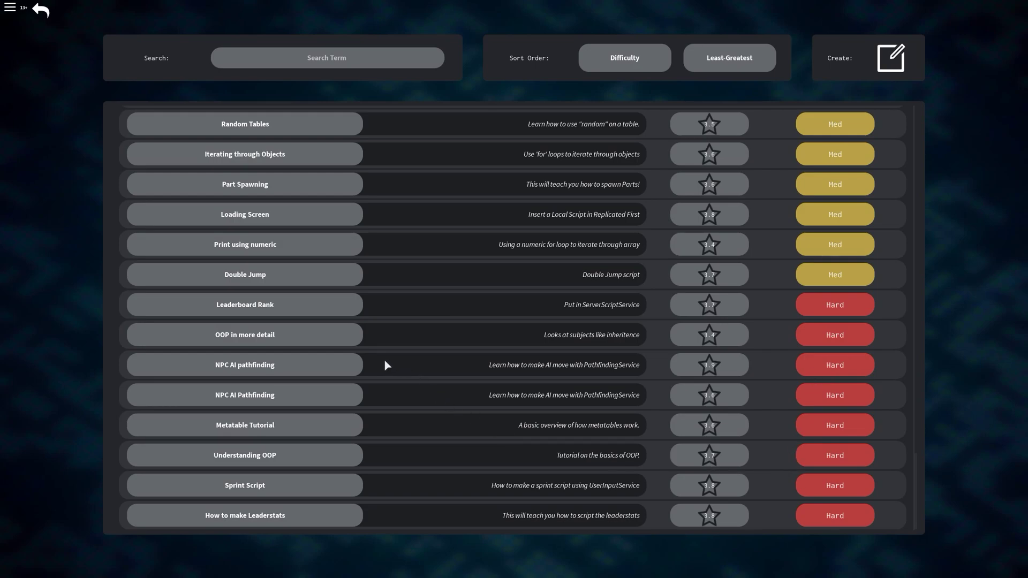
{"action": "left_click", "coordinate": [279, 365]}
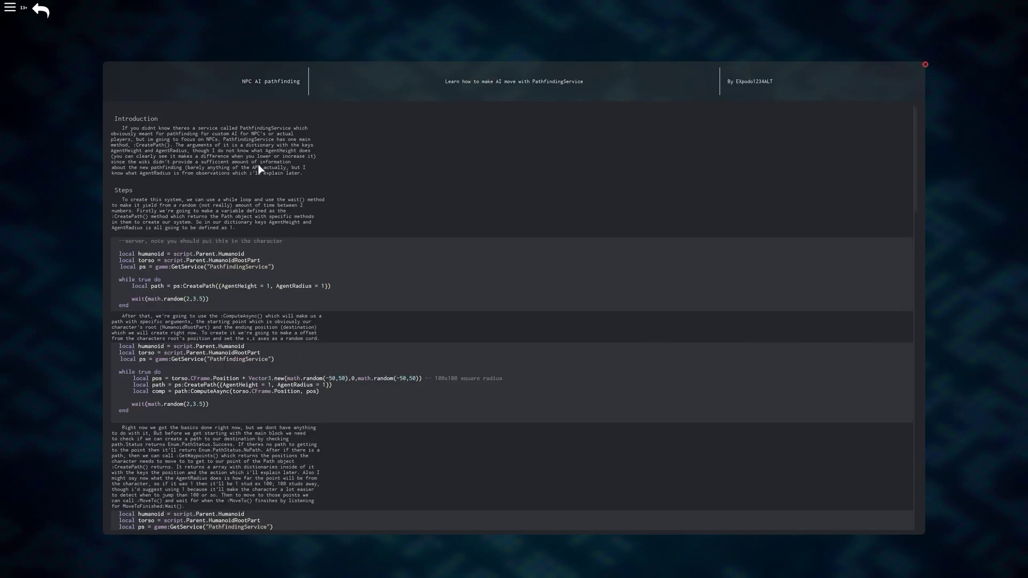
Scroll through the article to its Animations section and rating area.
{"action": "scroll", "coordinate": [337, 203], "scroll_direction": "down", "scroll_amount": 10}
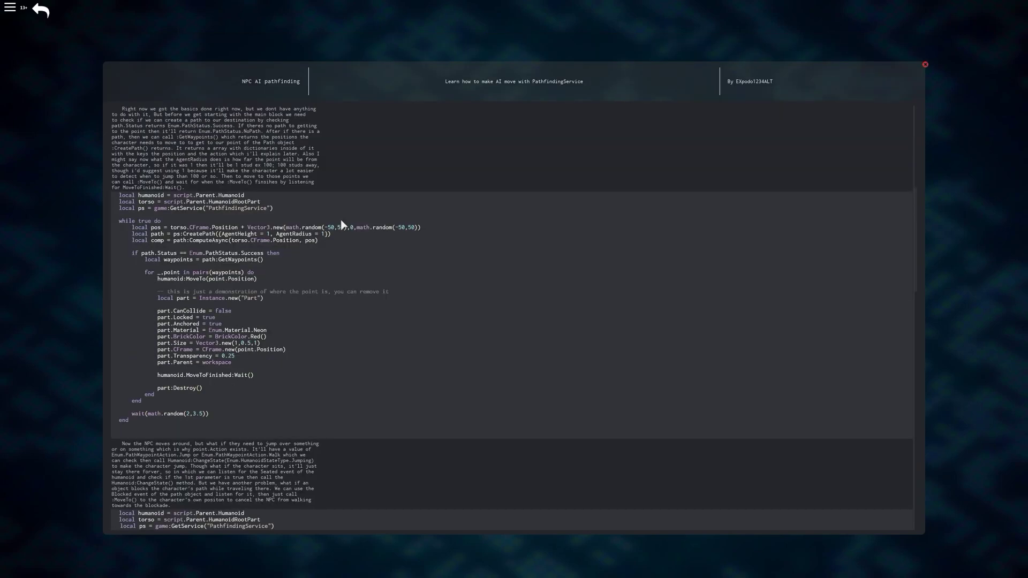
{"action": "scroll", "coordinate": [412, 268], "scroll_direction": "down", "scroll_amount": 5}
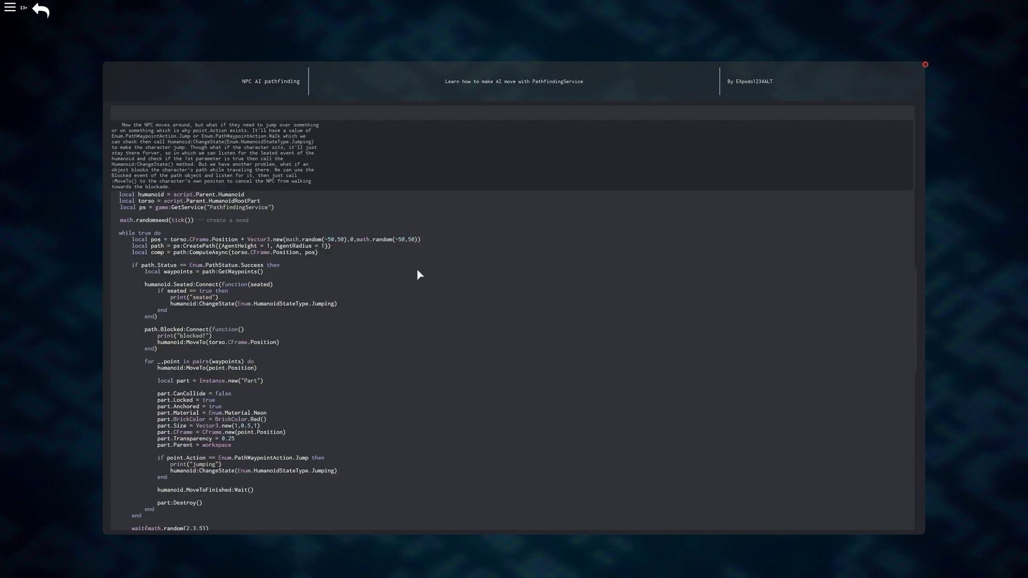
{"action": "scroll", "coordinate": [433, 292], "scroll_direction": "down", "scroll_amount": 13}
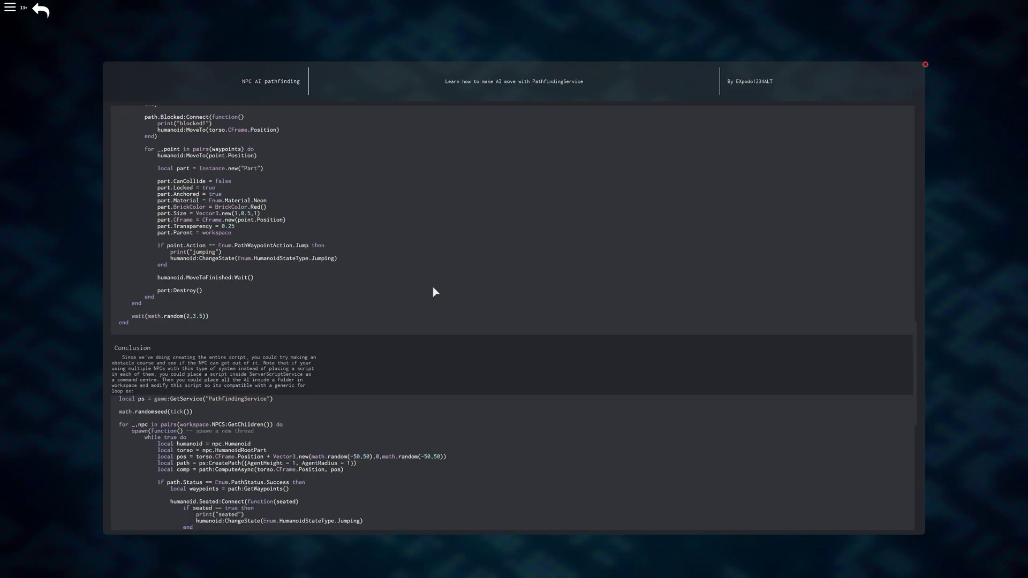
{"action": "scroll", "coordinate": [434, 292], "scroll_direction": "down", "scroll_amount": 2}
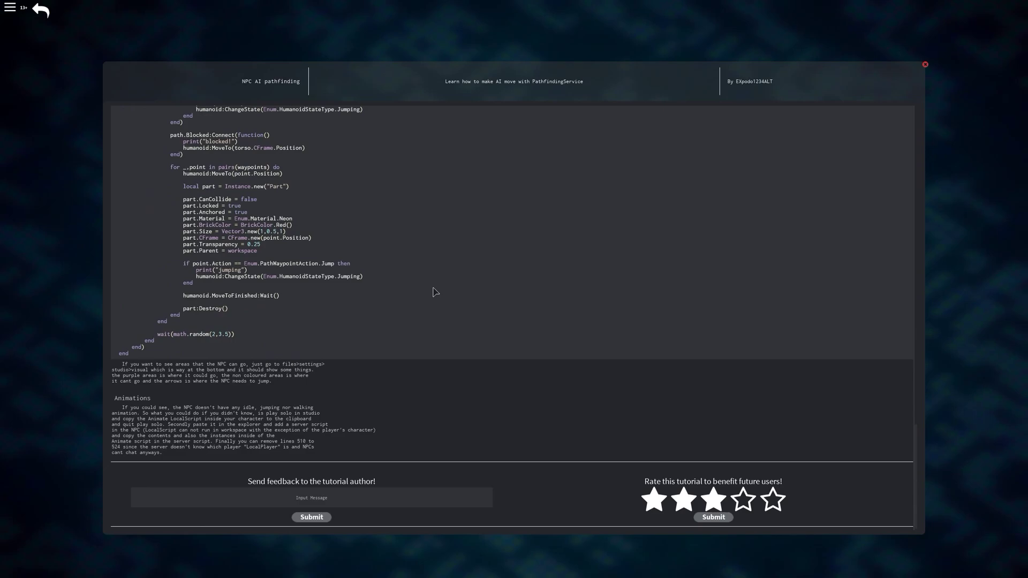
Close the NPC AI pathfinding tutorial.
{"action": "left_click", "coordinate": [926, 66]}
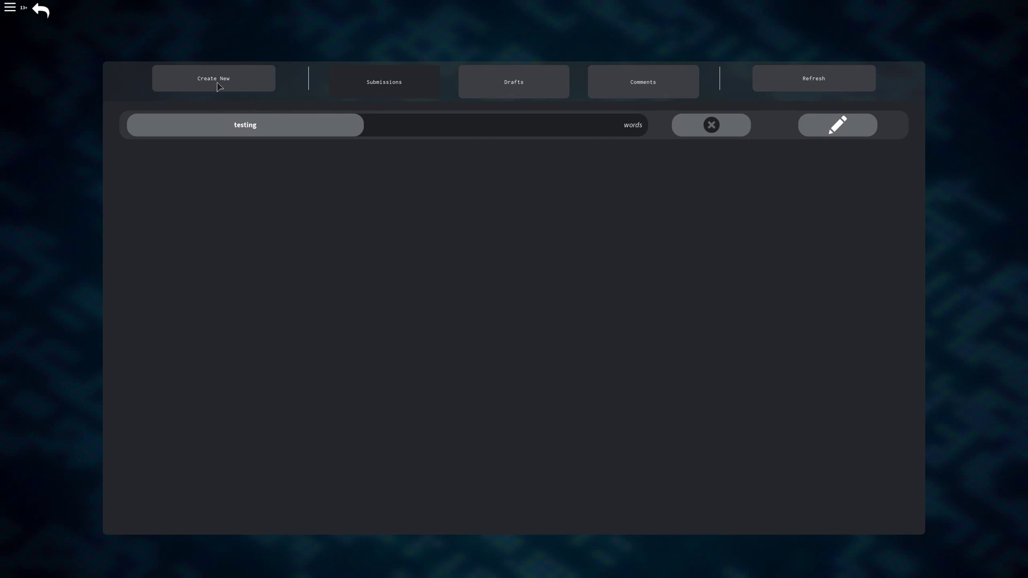
Start a new tutorial, choose Hard difficulty, and scroll down to the Tools panel.
{"action": "left_click", "coordinate": [219, 86]}
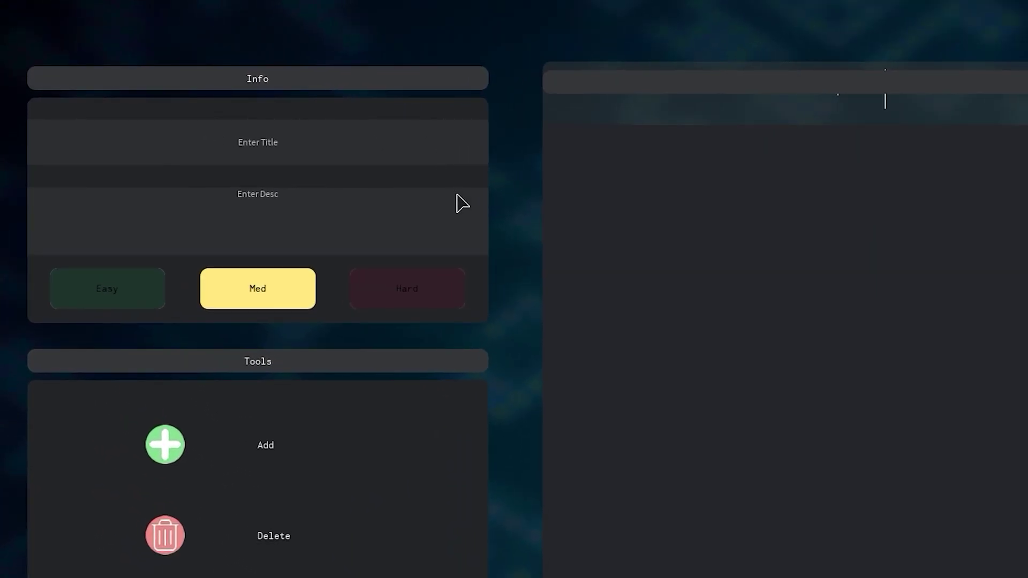
{"action": "left_click", "coordinate": [107, 287]}
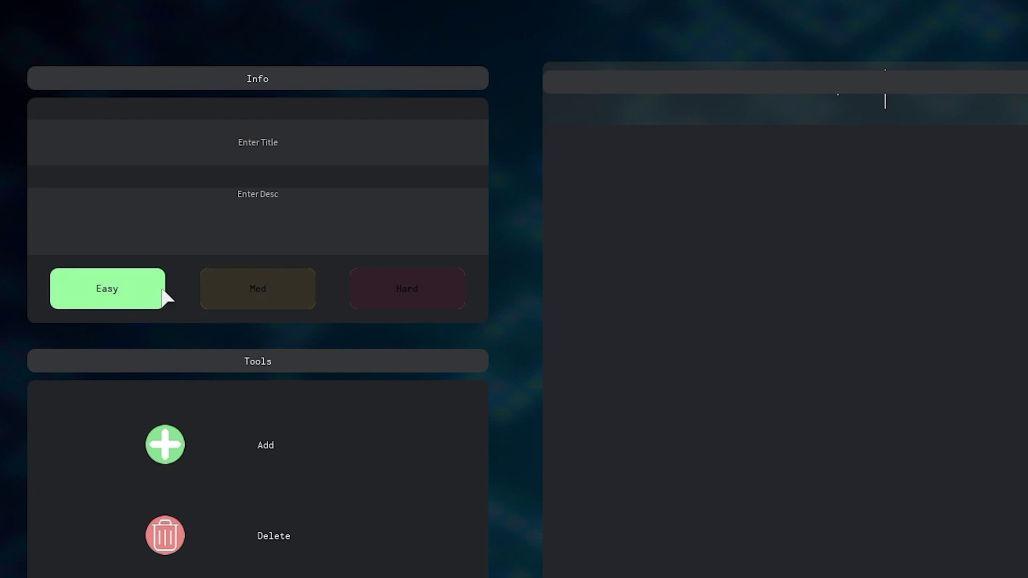
{"action": "left_click", "coordinate": [426, 284]}
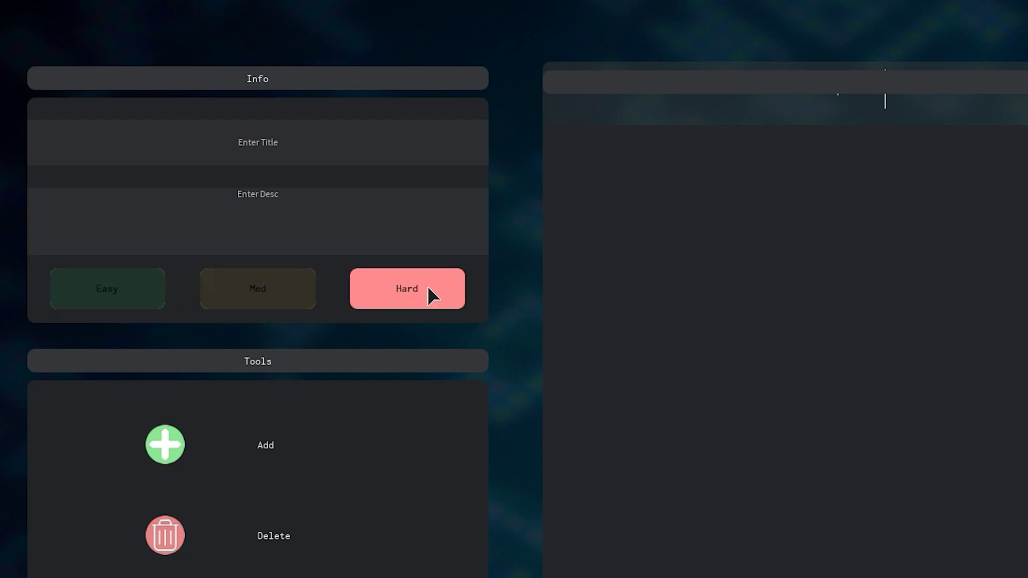
{"action": "scroll", "coordinate": [294, 448], "scroll_direction": "down", "scroll_amount": 5}
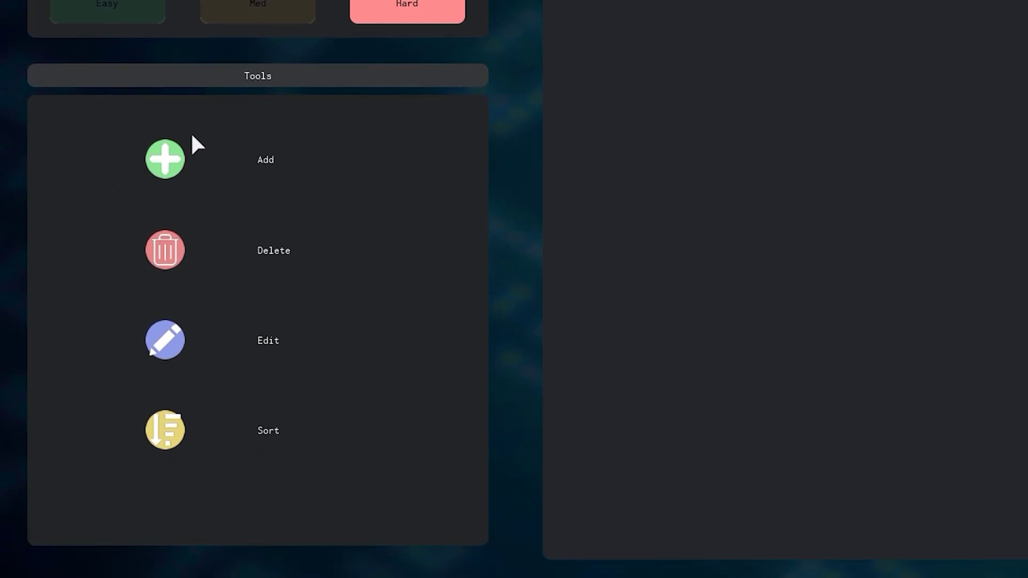
Add a section title block reading 'Ajajajajjajajajajjajaja'.
{"action": "left_click", "coordinate": [102, 282]}
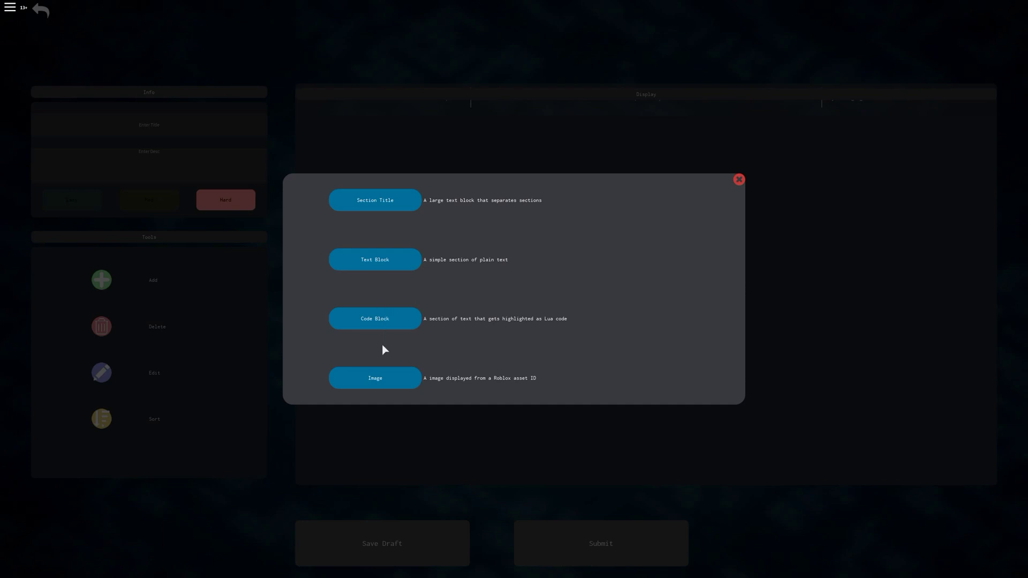
{"action": "left_click", "coordinate": [368, 208]}
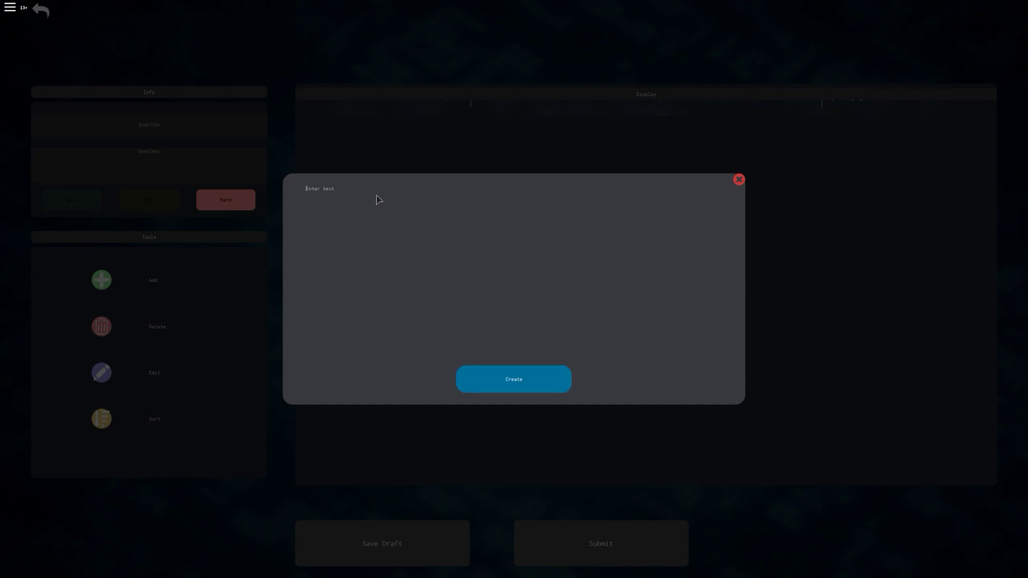
{"action": "type", "text": "Ajajajajjajajajajjajaja"}
{"action": "left_click", "coordinate": [489, 371]}
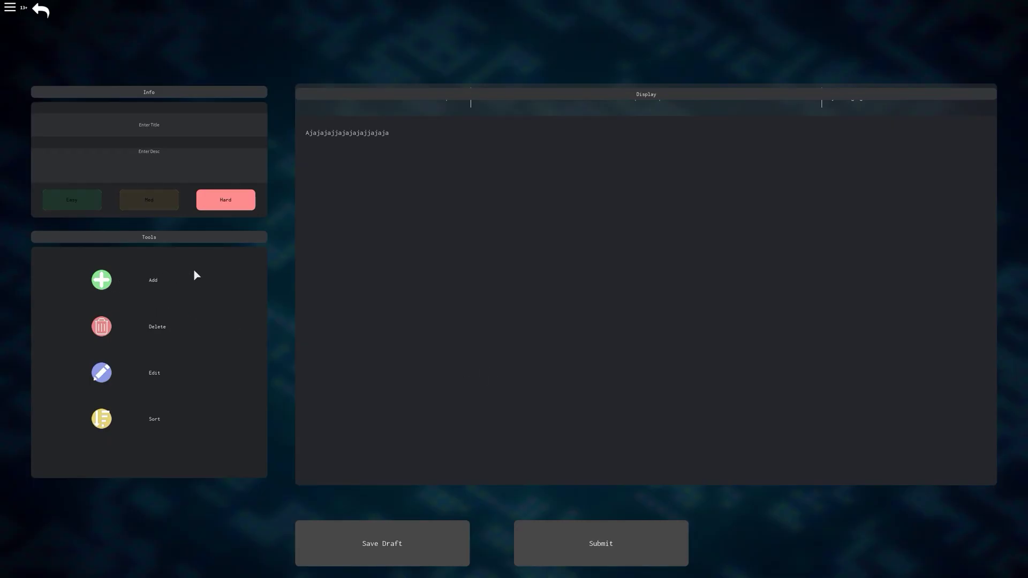
Add a text block reading 'Hello :D'.
{"action": "left_click", "coordinate": [102, 280]}
{"action": "left_click", "coordinate": [370, 265]}
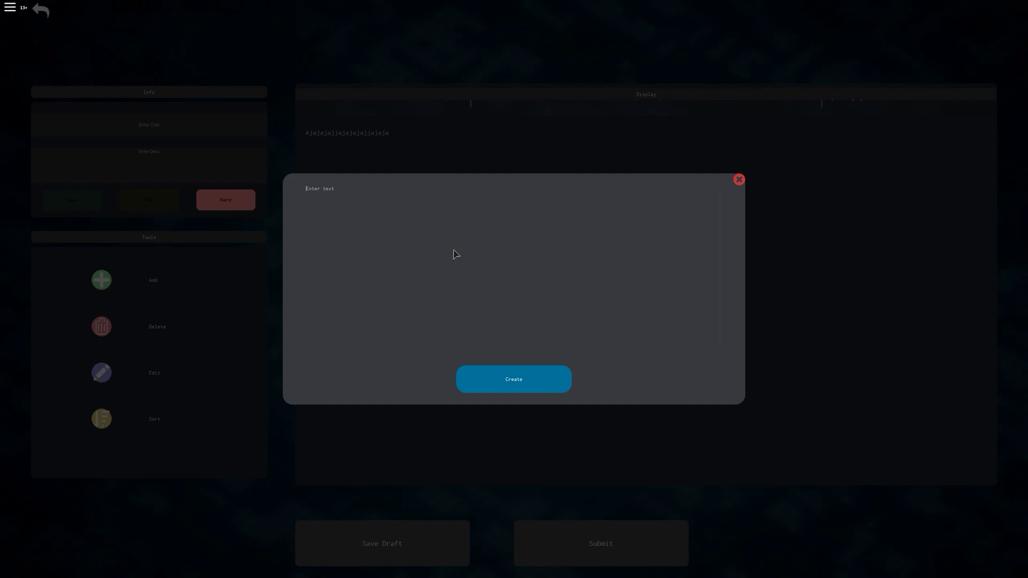
{"action": "type", "text": "Hello :D"}
{"action": "left_click", "coordinate": [518, 376]}
Add a code block with print("Hello world!"), then close the block chooser.
{"action": "left_click", "coordinate": [107, 282]}
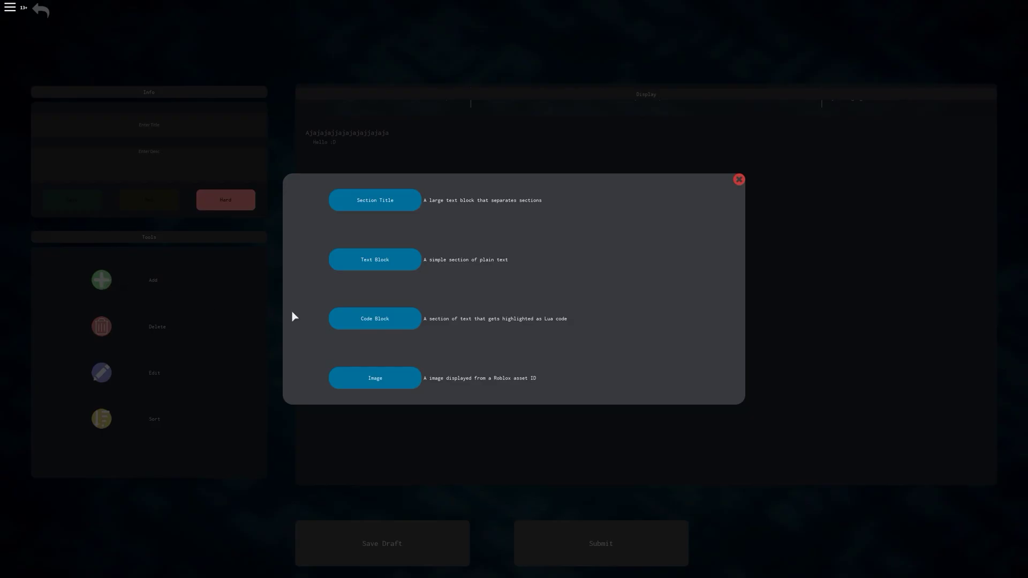
{"action": "left_click", "coordinate": [374, 319]}
{"action": "type", "text": "print("}
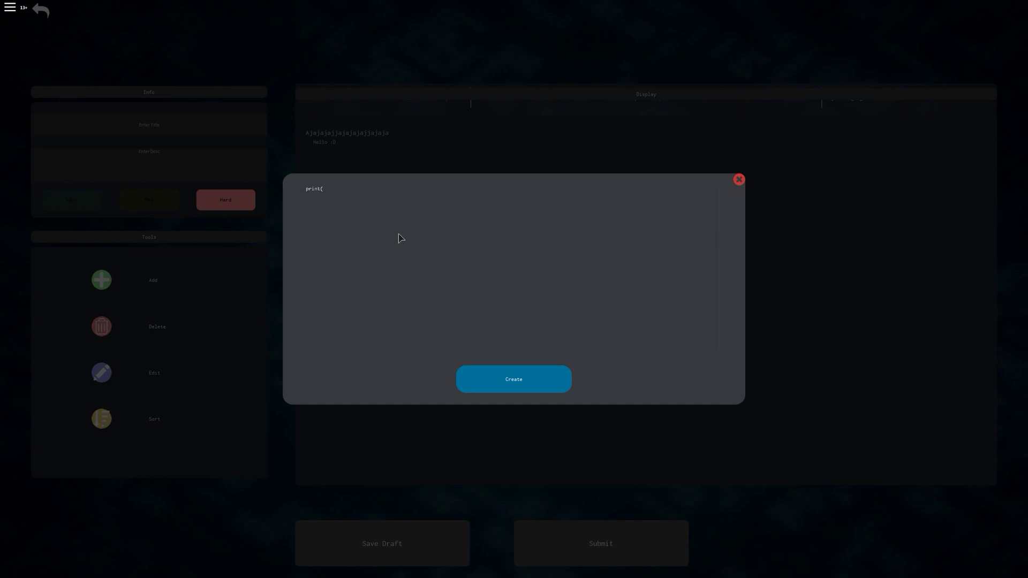
{"action": "type", "text": "\"Hello world!"}
{"action": "left_click", "coordinate": [509, 386]}
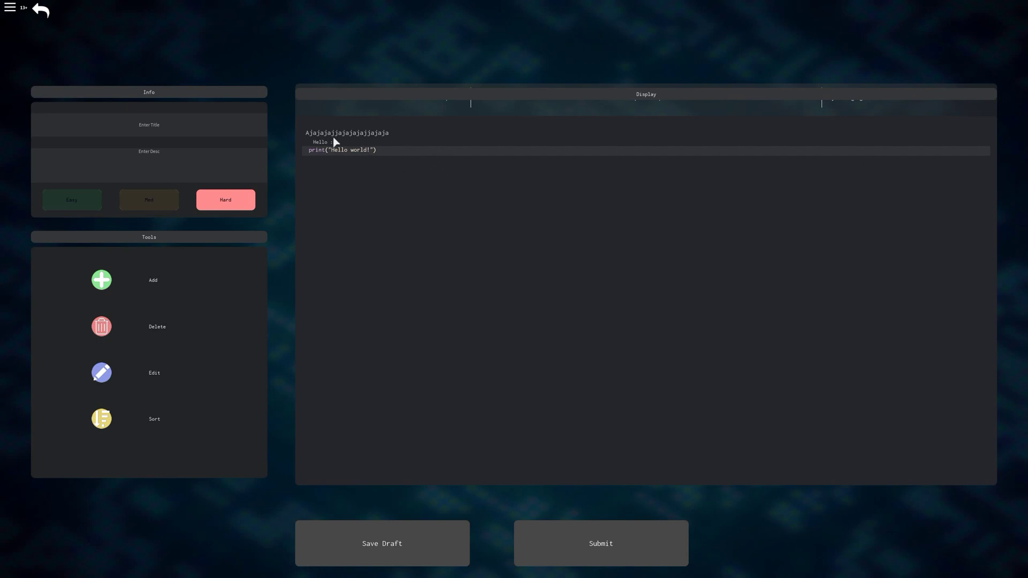
{"action": "left_click", "coordinate": [109, 283]}
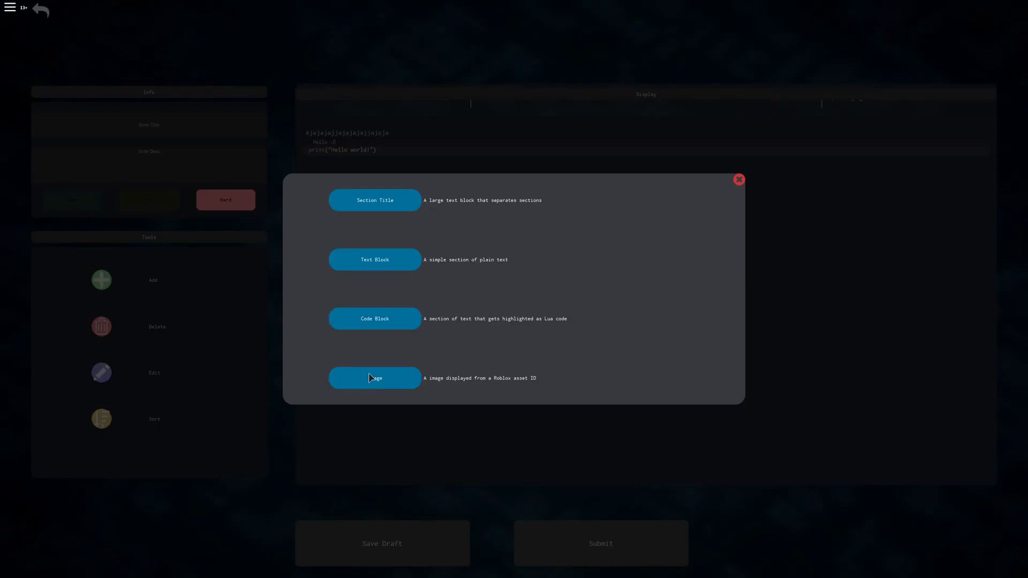
{"action": "left_click", "coordinate": [739, 180]}
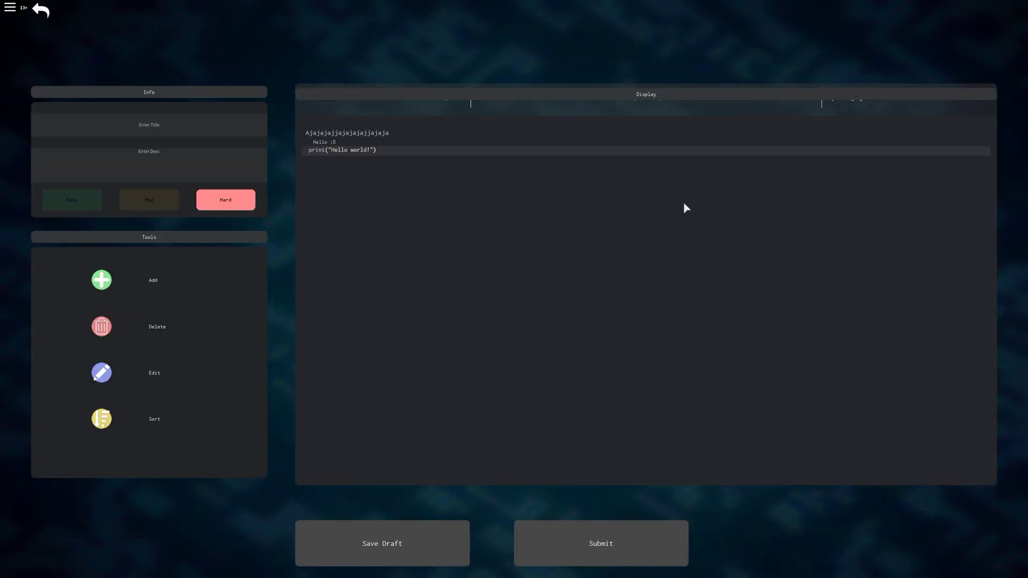
Add a throwaway code block containing 'aaaa'.
{"action": "left_click", "coordinate": [99, 281]}
{"action": "left_click", "coordinate": [370, 325]}
{"action": "type", "text": "aaaa"}
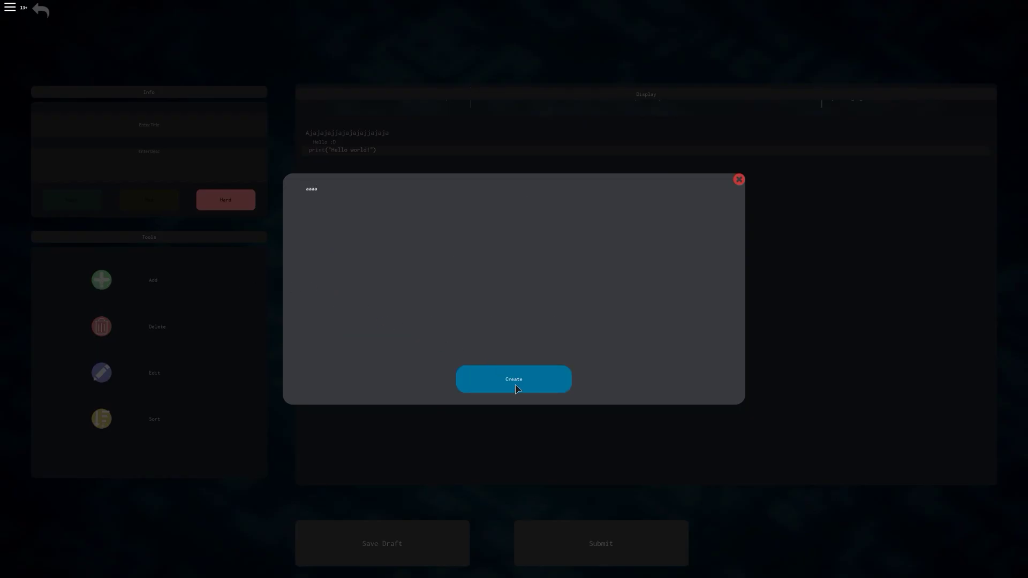
{"action": "left_click", "coordinate": [518, 389]}
Delete the 'aaaa' code block and switch to the Edit tool.
{"action": "left_click", "coordinate": [102, 326]}
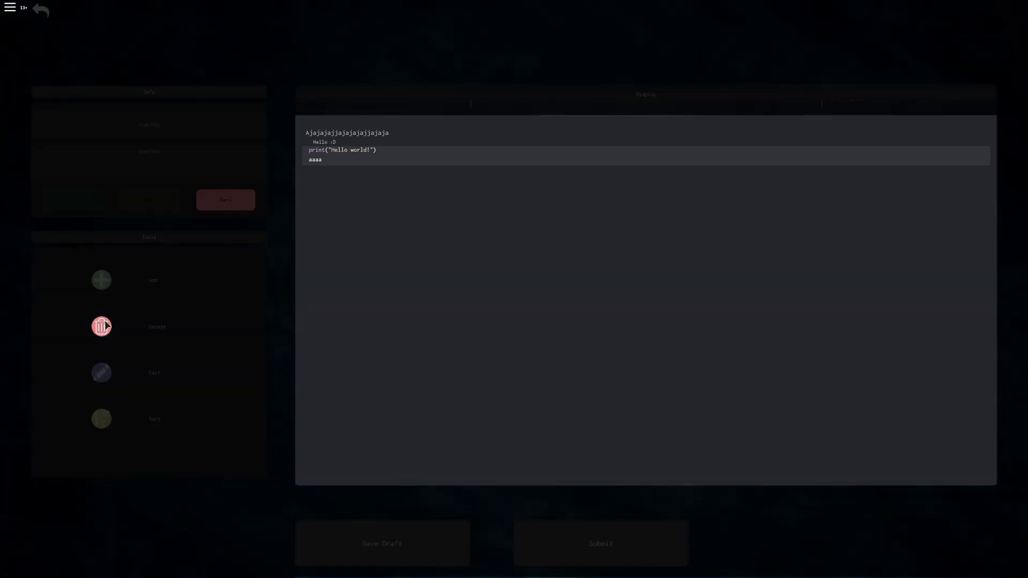
{"action": "left_click", "coordinate": [330, 160]}
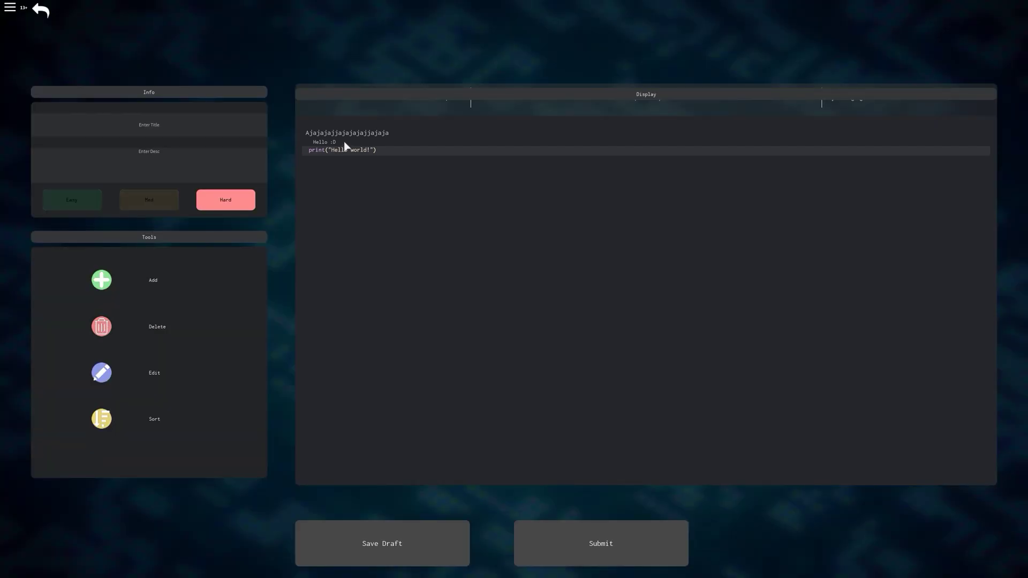
{"action": "left_click", "coordinate": [102, 377]}
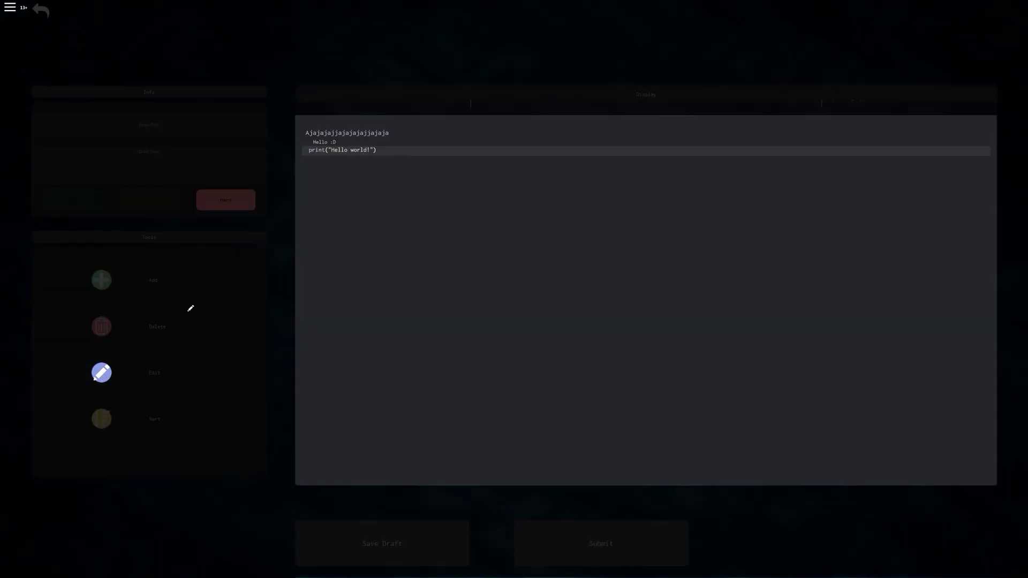
Replace the section title text with ':D' and save it.
{"action": "left_click", "coordinate": [409, 133]}
{"action": "key", "text": "BackSpace"}
{"action": "key", "text": "BackSpace"}
{"action": "key", "text": "BackSpace"}
{"action": "key", "text": "BackSpace"}
{"action": "key", "text": "BackSpace"}
{"action": "key", "text": "BackSpace"}
{"action": "key", "text": "BackSpace"}
{"action": "key", "text": "BackSpace"}
{"action": "key", "text": "BackSpace"}
{"action": "key", "text": "BackSpace"}
{"action": "key", "text": "BackSpace"}
{"action": "key", "text": "BackSpace"}
{"action": "key", "text": "BackSpace"}
{"action": "key", "text": "BackSpace"}
{"action": "key", "text": "BackSpace"}
{"action": "key", "text": "BackSpace"}
{"action": "key", "text": "BackSpace"}
{"action": "key", "text": "BackSpace"}
{"action": "key", "text": "BackSpace"}
{"action": "key", "text": "BackSpace"}
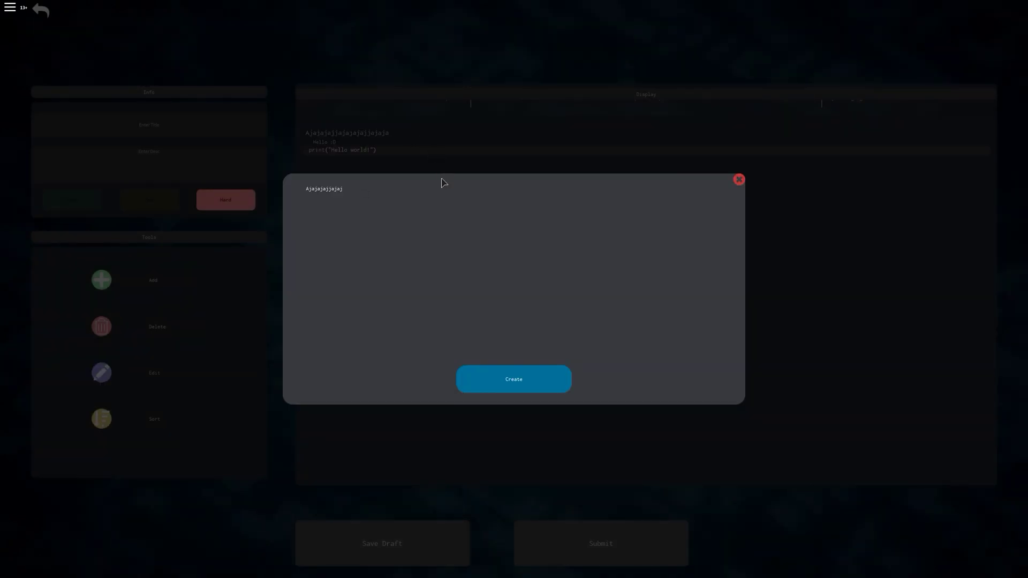
{"action": "type", "text": ":D"}
{"action": "left_click", "coordinate": [513, 380]}
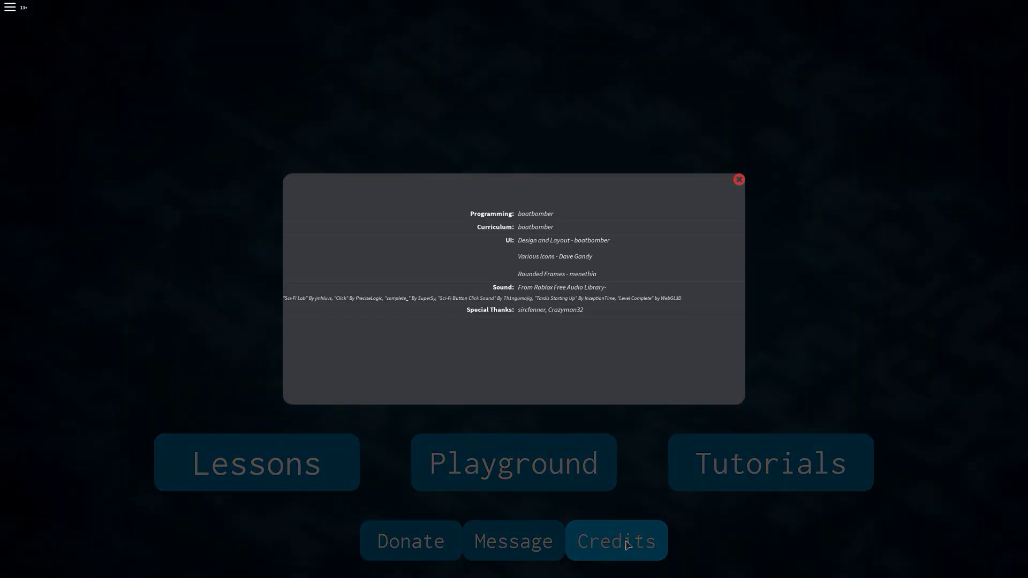
Close the Credits window and open the feedback and bug report options.
{"action": "left_click", "coordinate": [739, 180]}
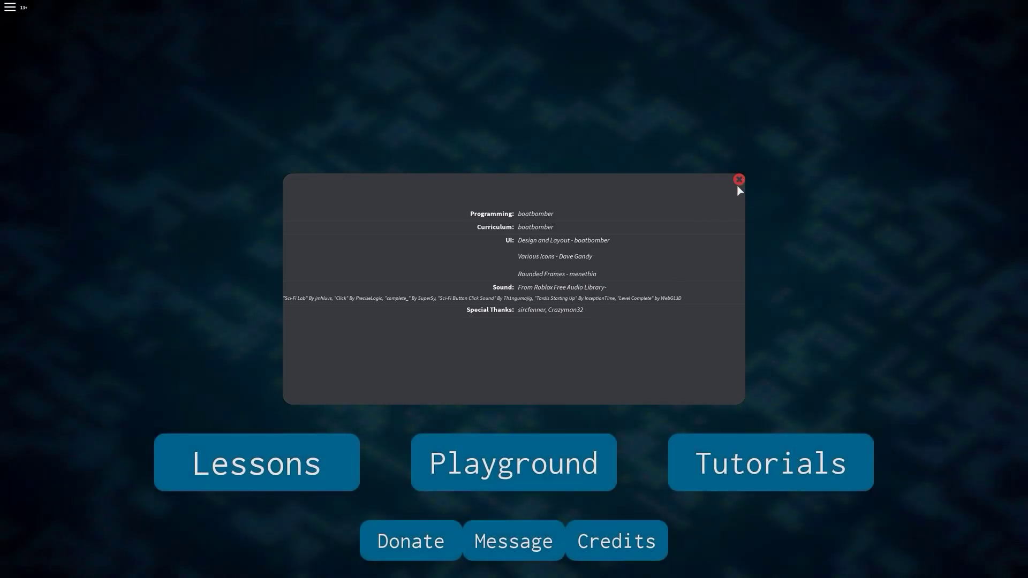
{"action": "left_click", "coordinate": [534, 542]}
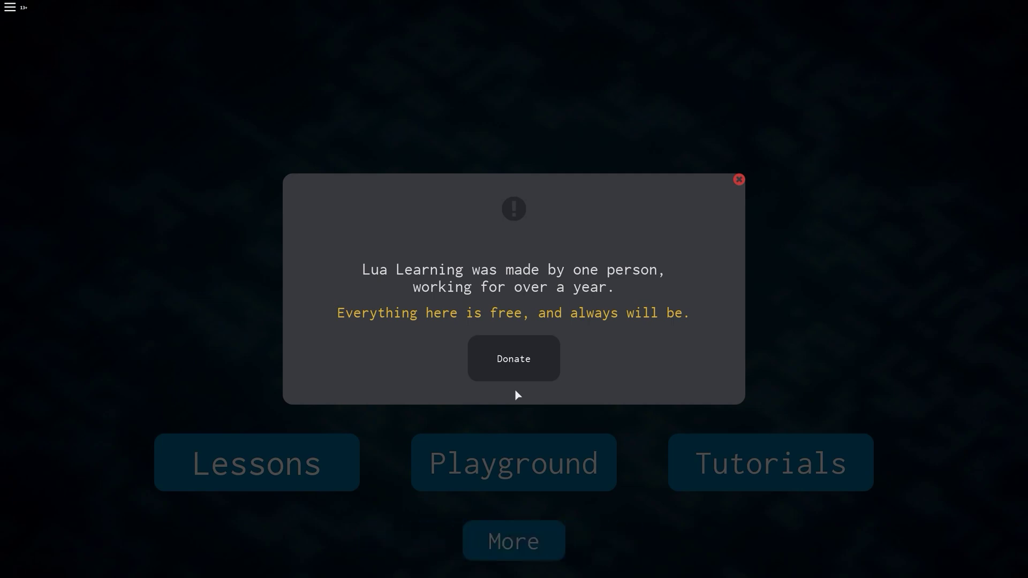
Buy the 100-Robux donation, dismiss the success message, and return to the Donate panel.
{"action": "left_click", "coordinate": [529, 376]}
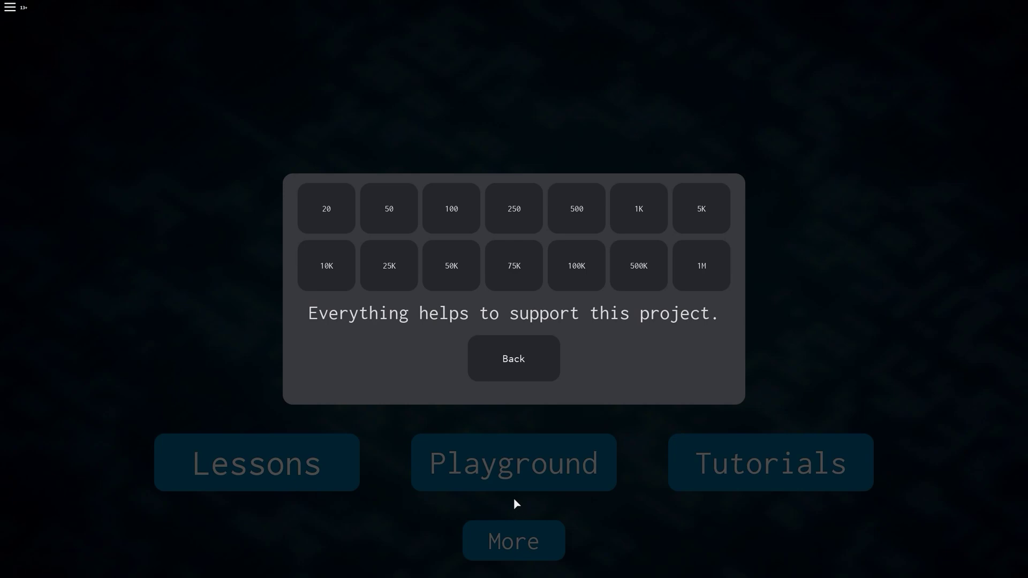
{"action": "left_click", "coordinate": [454, 210]}
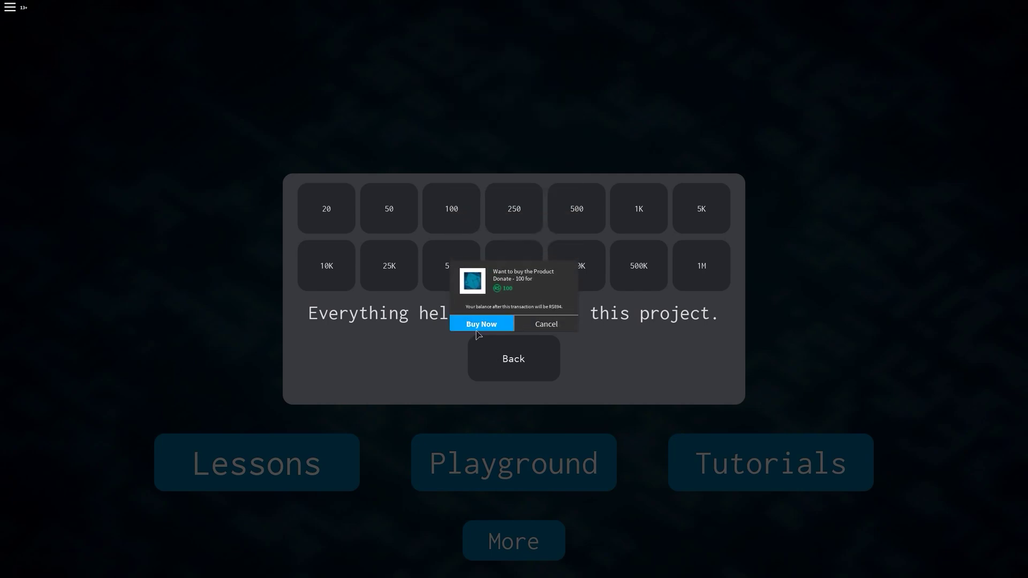
{"action": "left_click", "coordinate": [478, 328]}
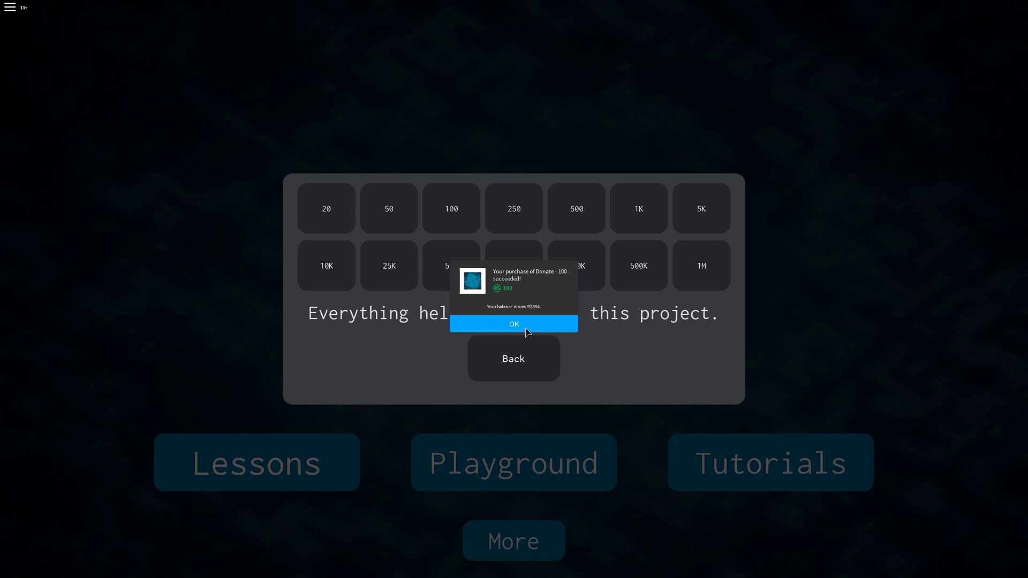
{"action": "left_click", "coordinate": [527, 330]}
{"action": "left_click", "coordinate": [527, 358]}
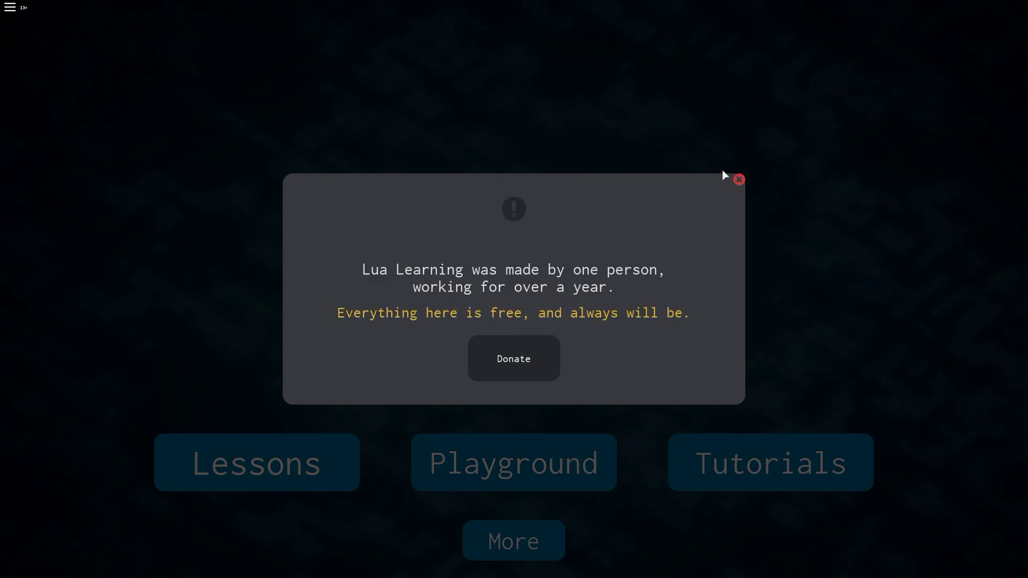